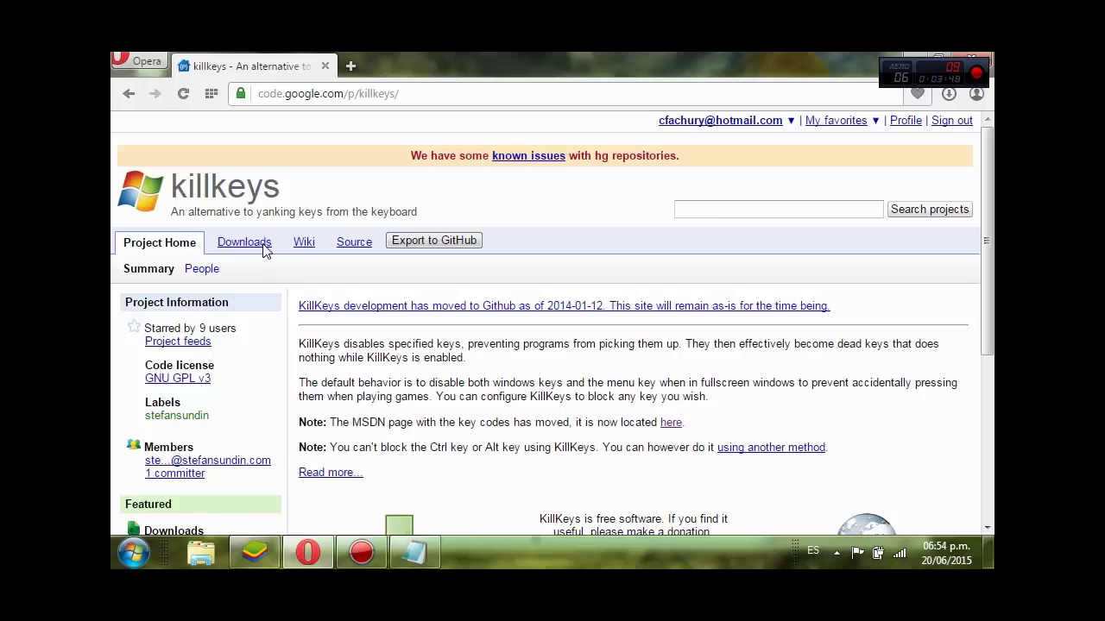
Step: Download the KillKeys-1.2.exe installer from the project's downloads and launch the downloaded file
click(261, 247)
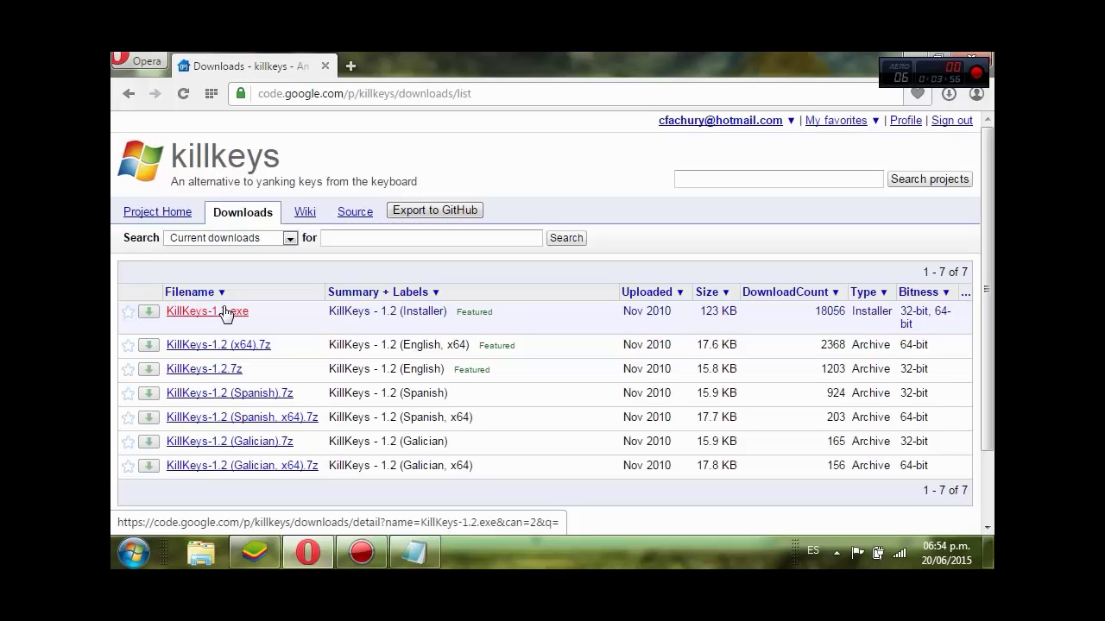
click(227, 314)
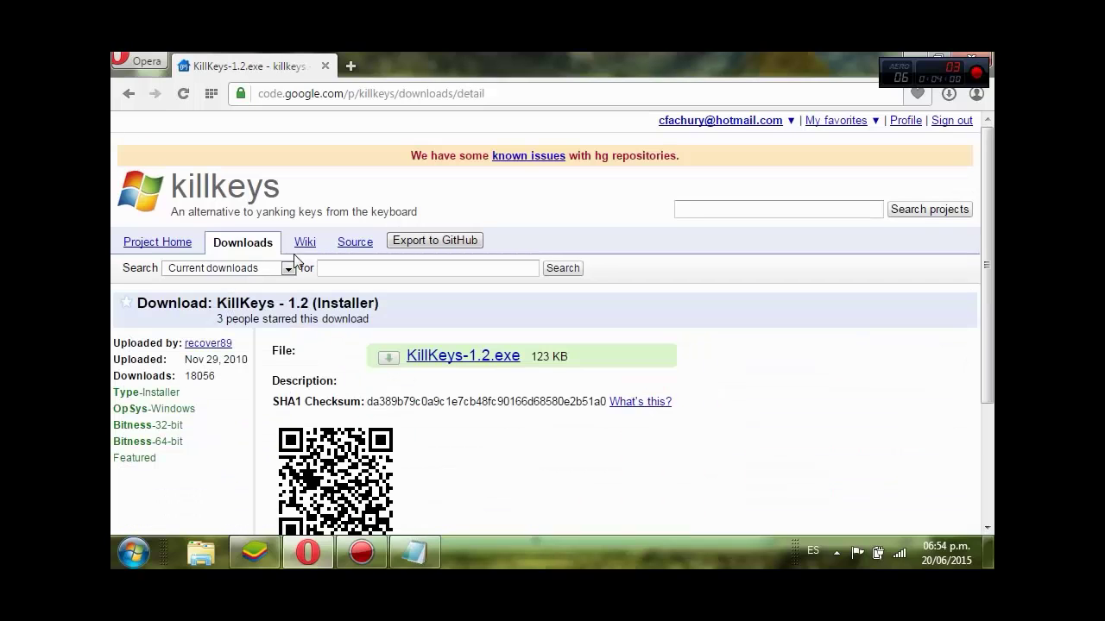
click(441, 357)
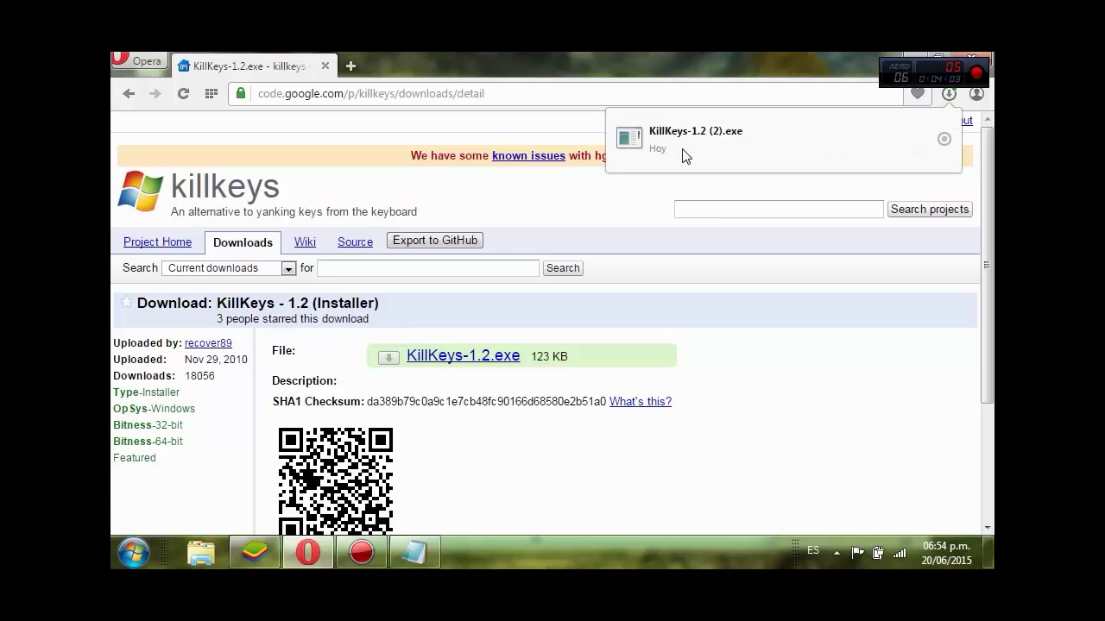
click(688, 152)
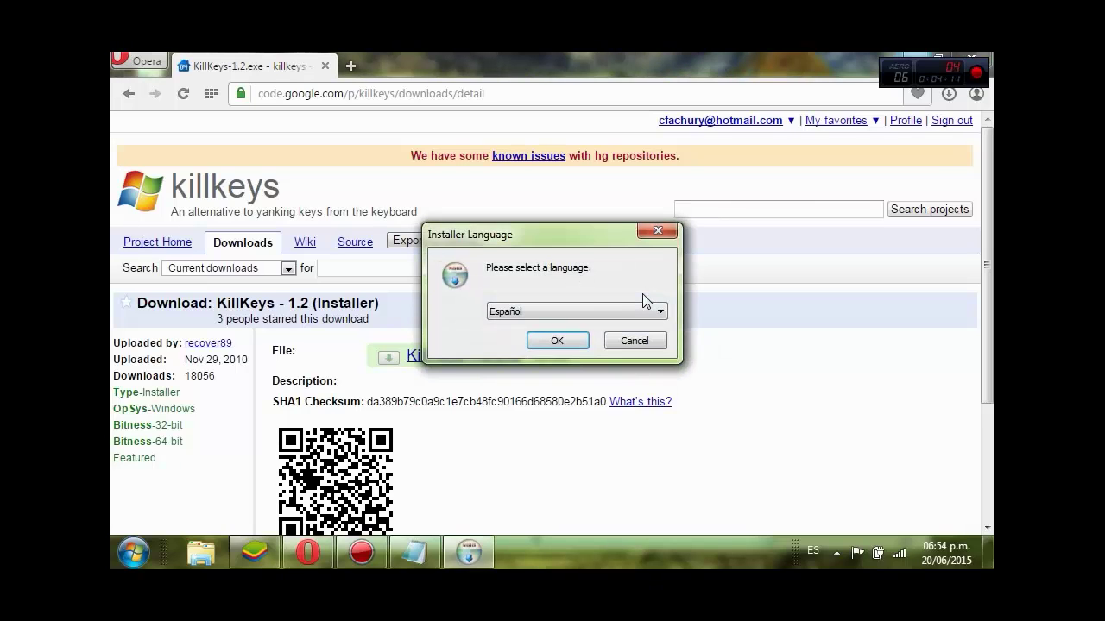
Step: Install KillKeys 1.2 in Español with Iniciar con Windows enabled, in C:\Program Files\KillKeys, and run it on finishing
click(563, 342)
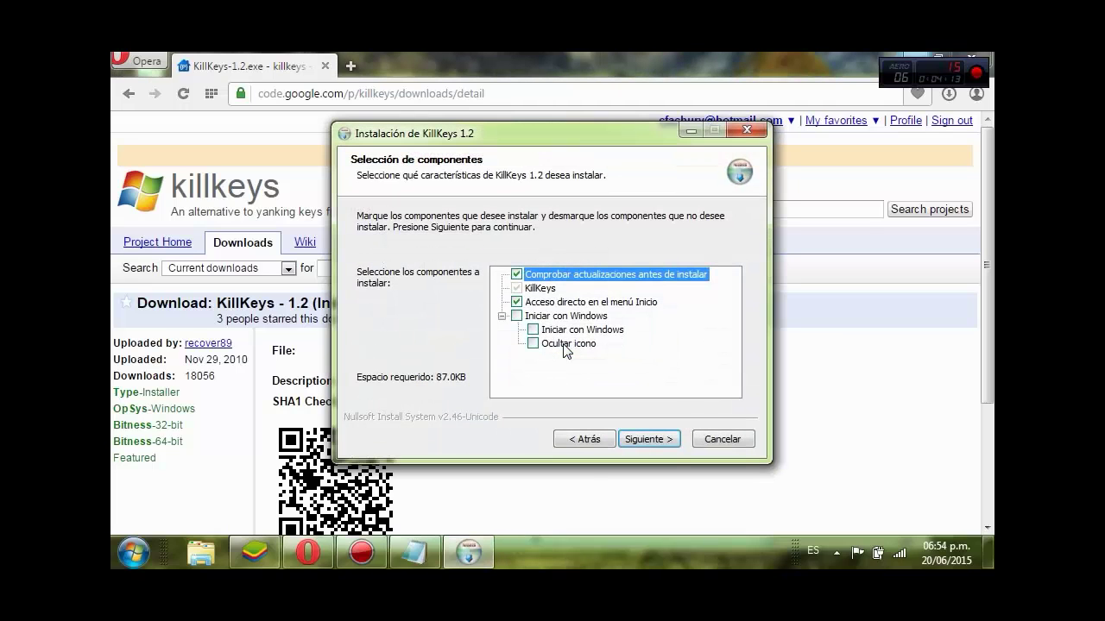
click(533, 331)
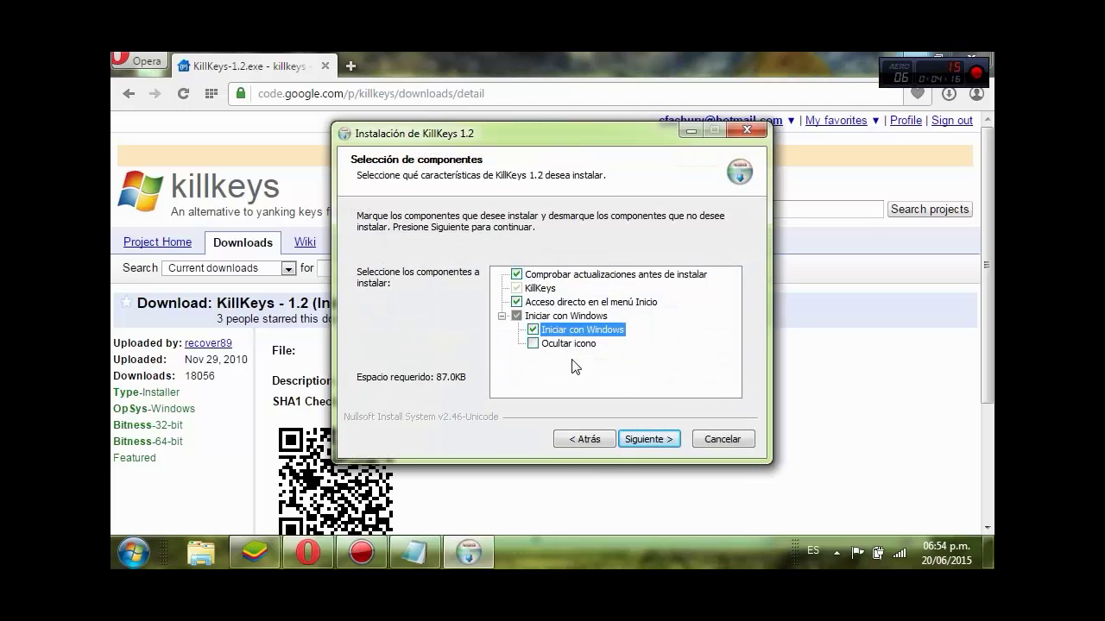
click(653, 442)
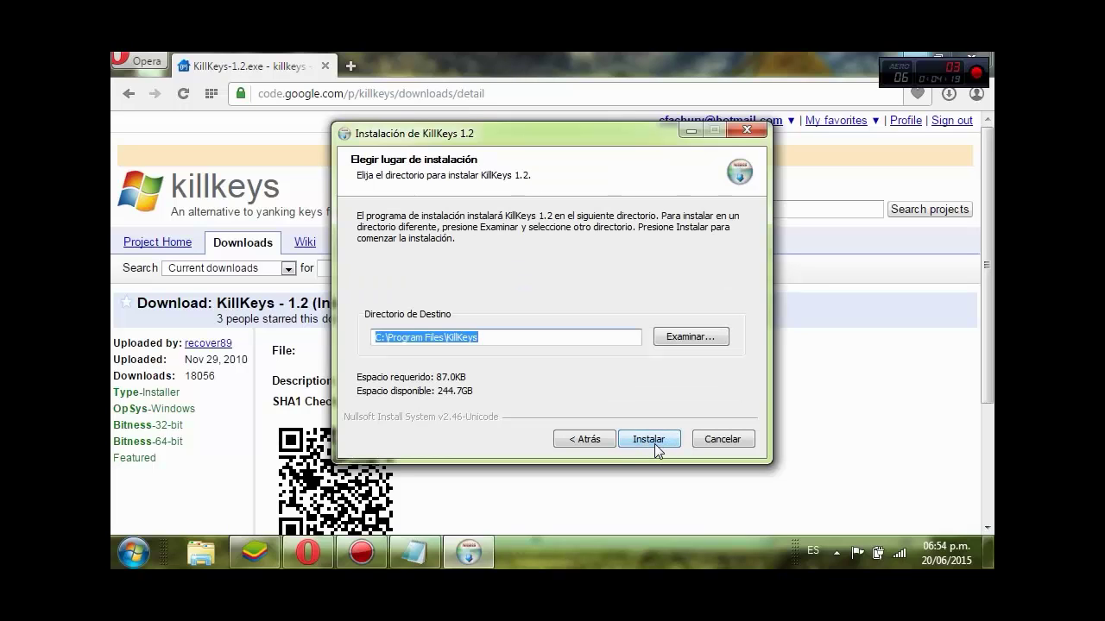
click(649, 440)
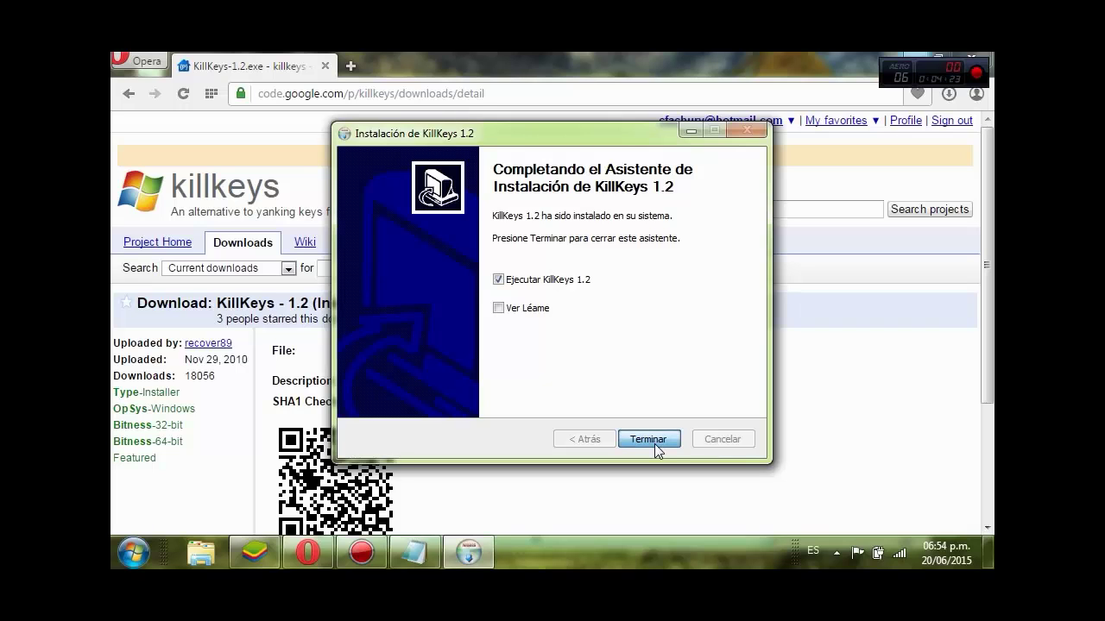
click(649, 439)
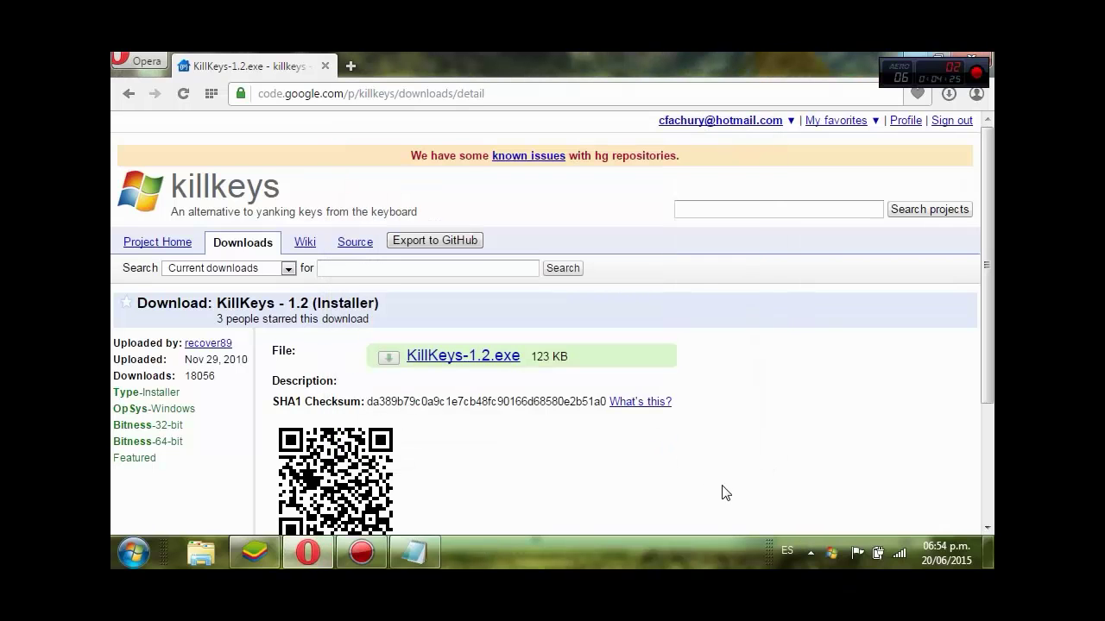
Step: Switch to the untitled Notepad note and replace all its text with "Ya nos aparece que esta trabajando"
click(909, 57)
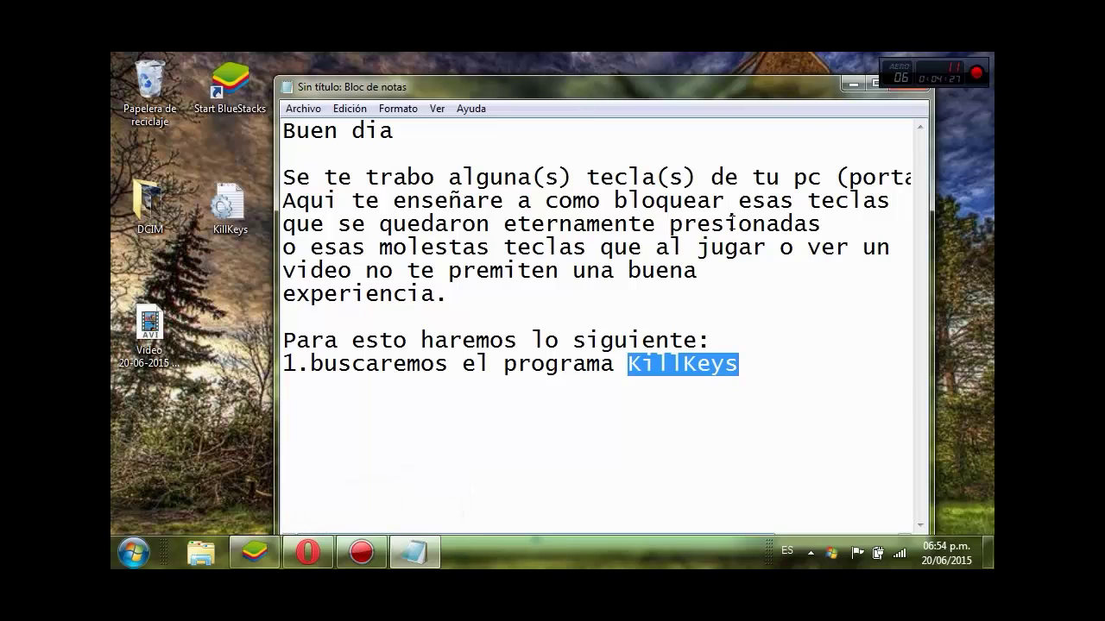
click(765, 358)
key(ctrl+e)
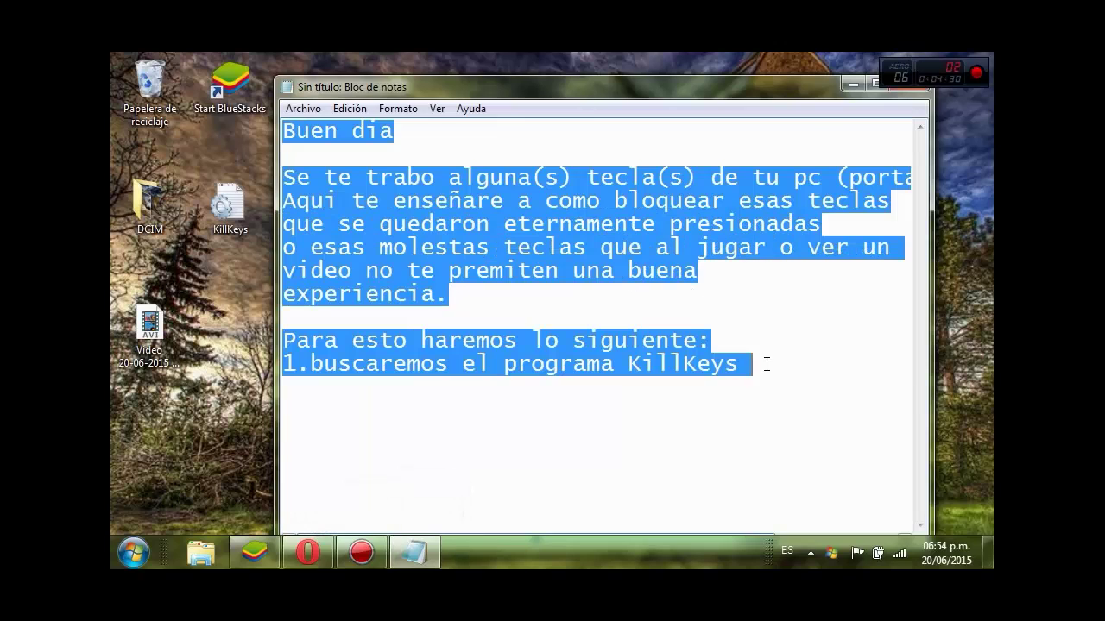
key(Delete)
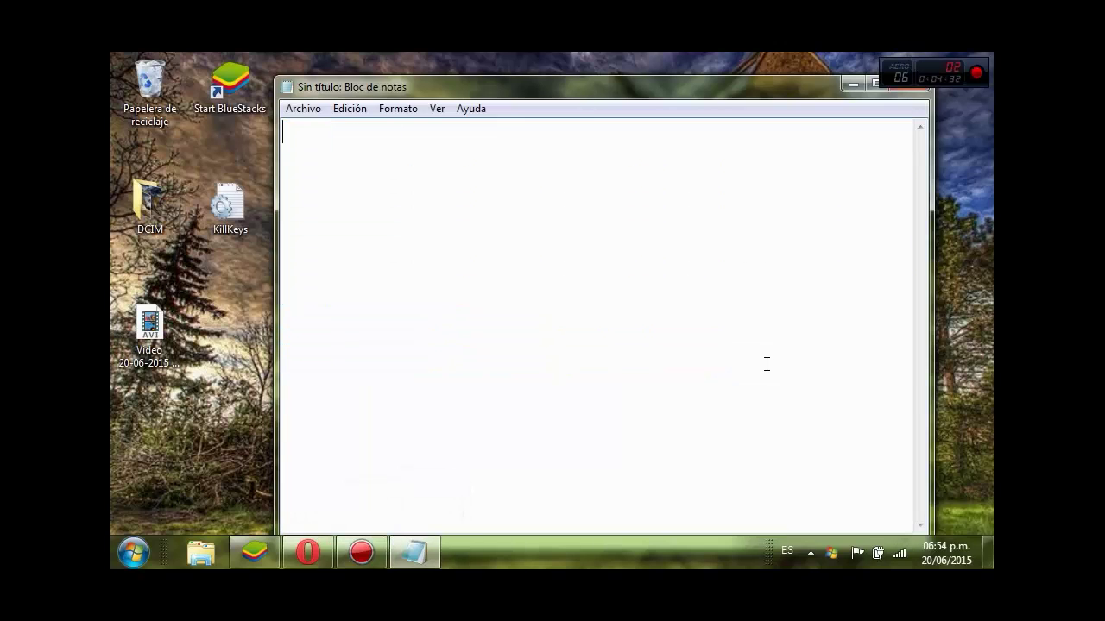
text(Ya nos apa)
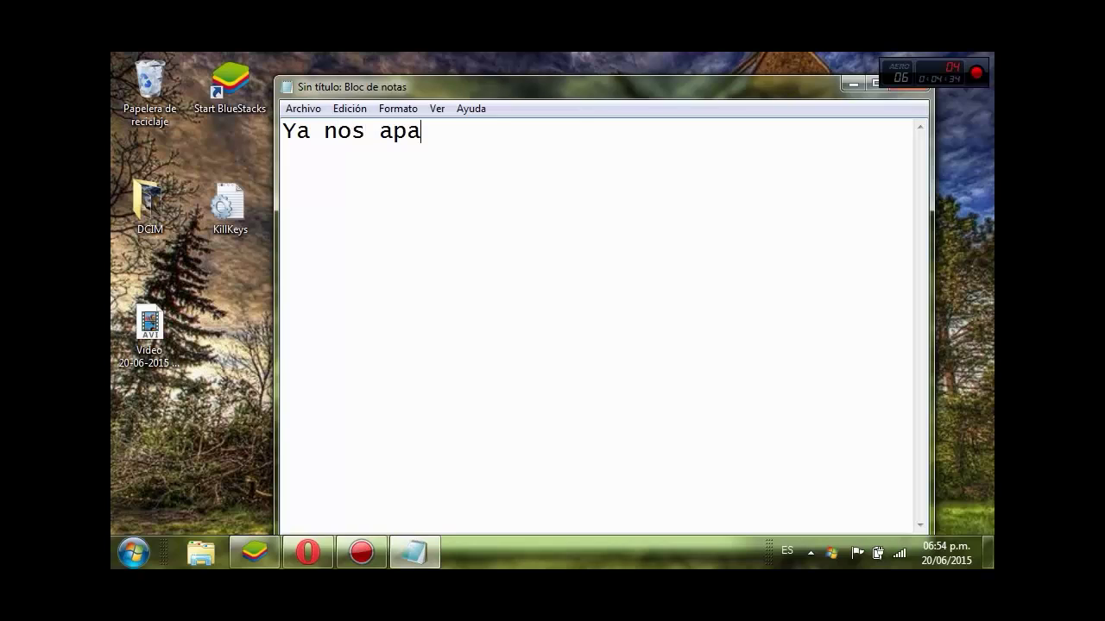
text(rece que esta trabajando)
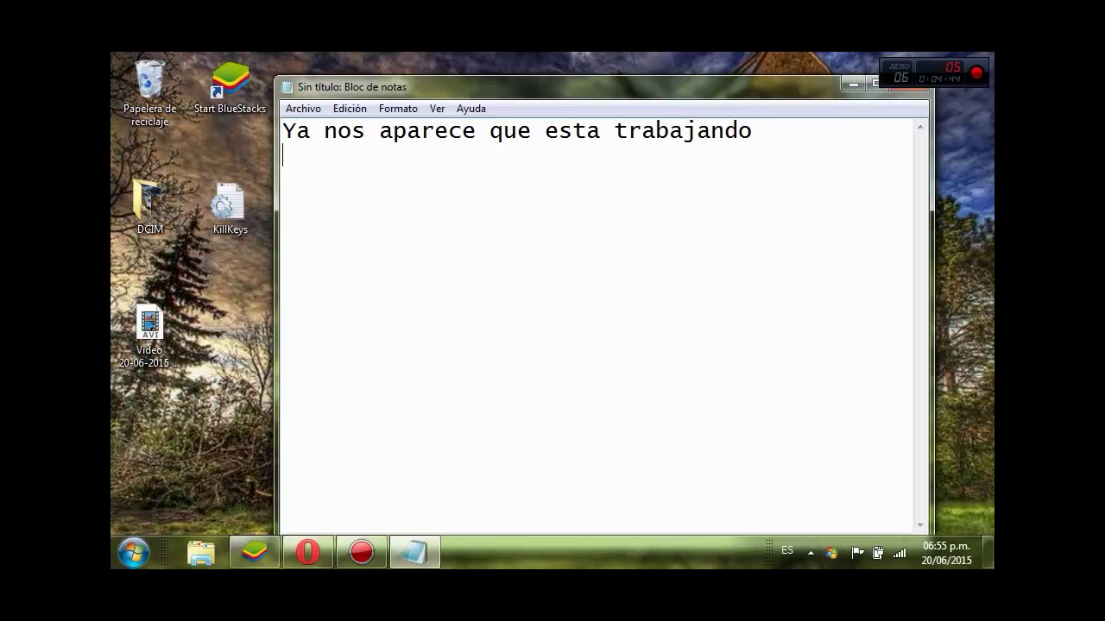
Step: Add a second line to the note reading "Para configurarlo haremos lo siguiente:"
key(Return)
text(PAra)
key(BackSpace)
key(BackSpace)
key(BackSpace)
text(ara confi)
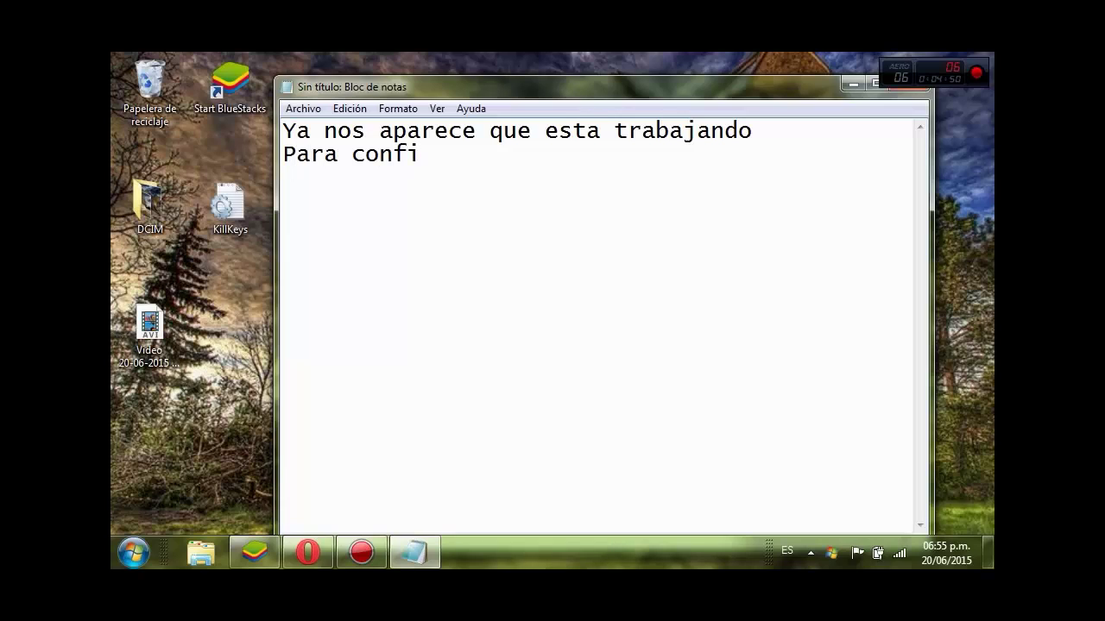
text(gurarlo h)
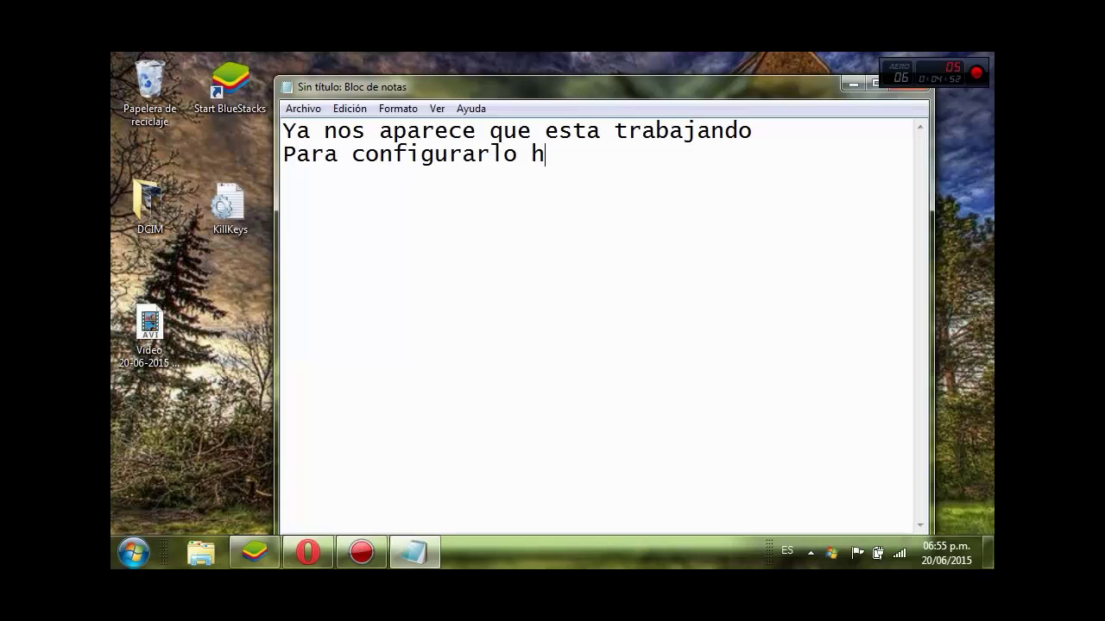
text(aremos lo si)
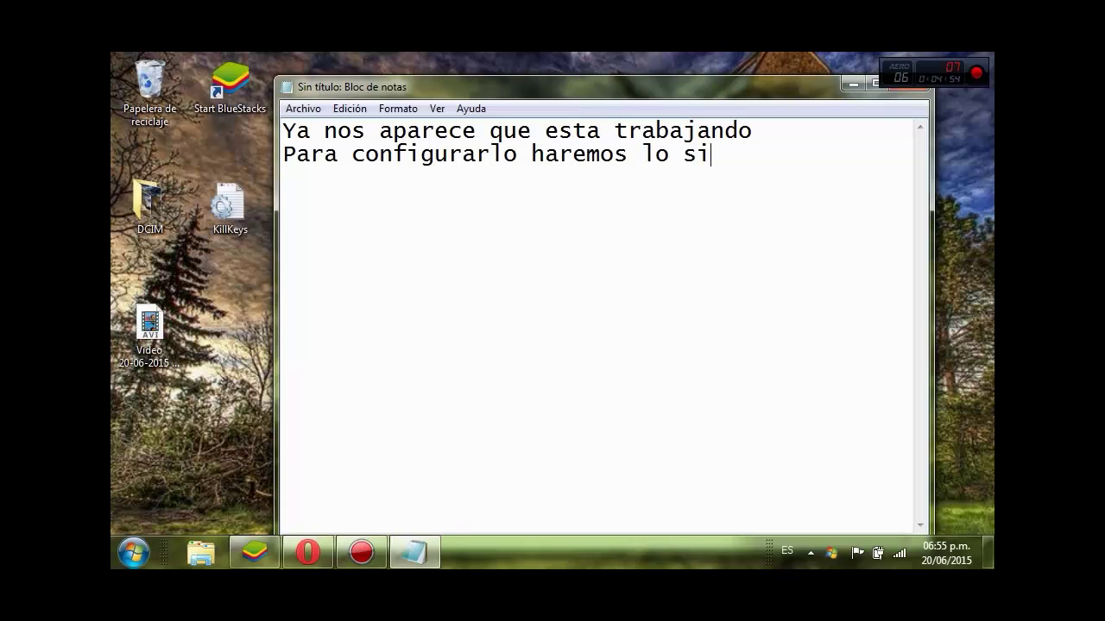
text(guiente)
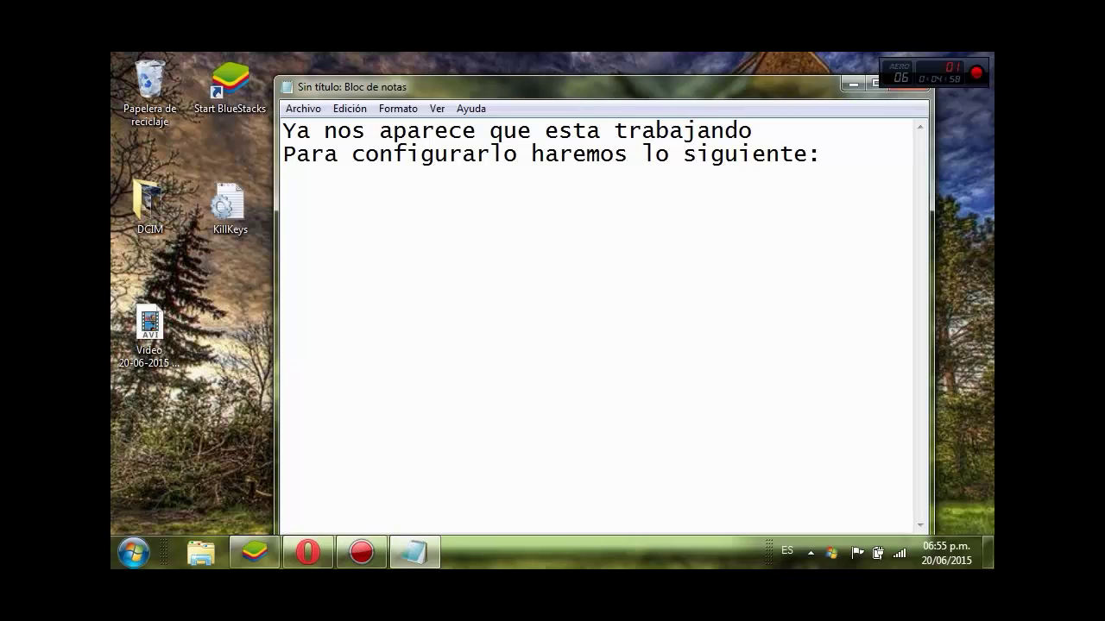
text(:)
Step: Open the KillKeys configuration file from the running program's options, look it over, and close it
right_click(830, 553)
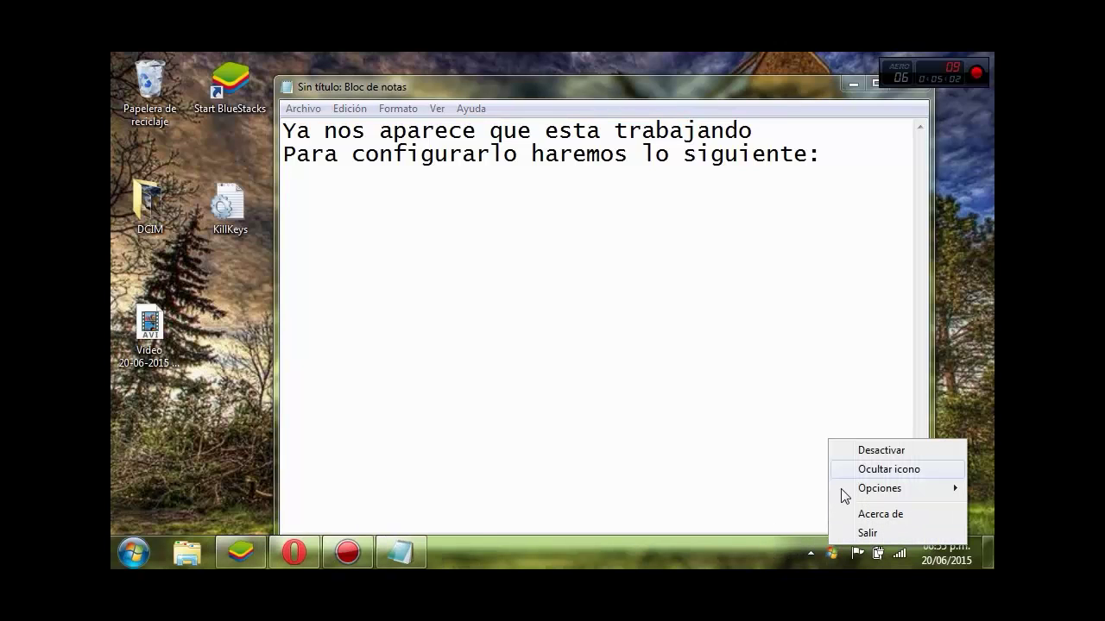
mouse_move(852, 490)
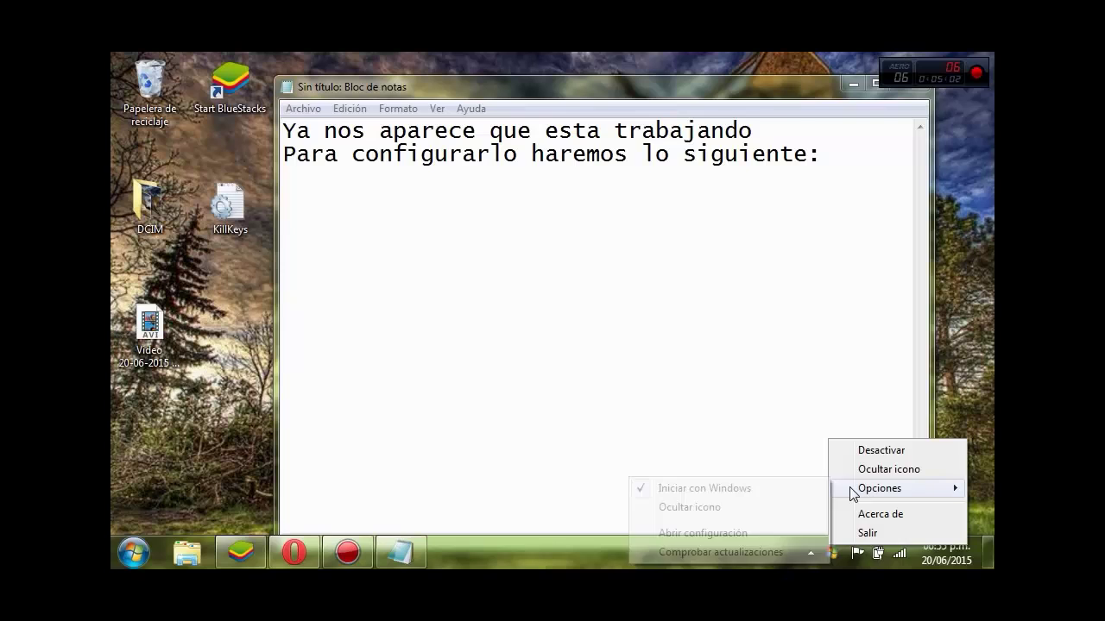
click(757, 534)
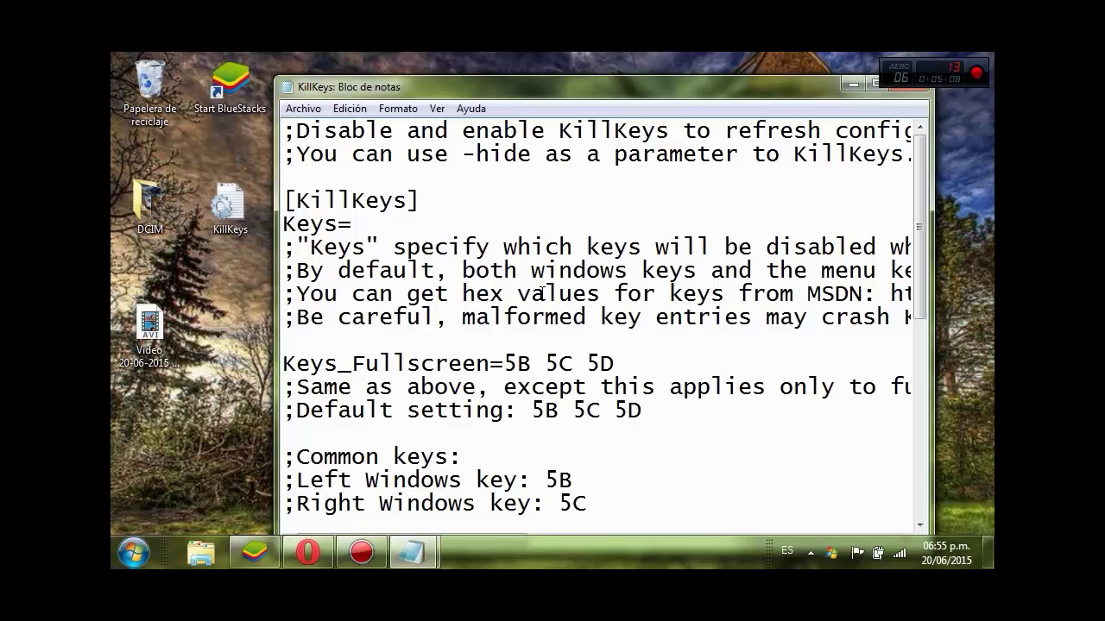
drag(738, 90, 713, 108)
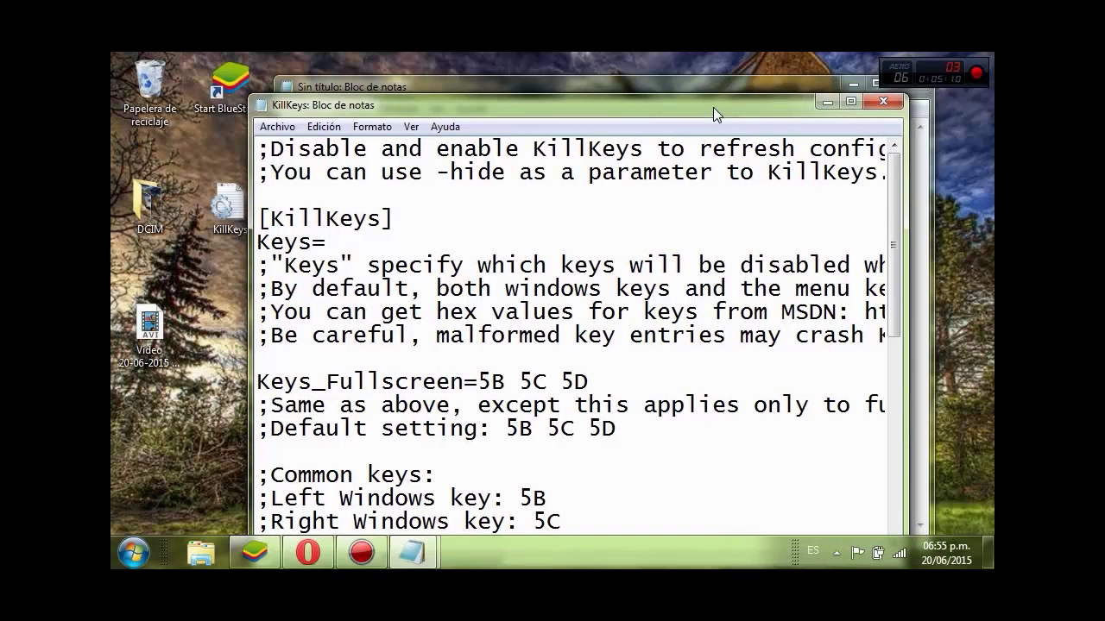
click(876, 101)
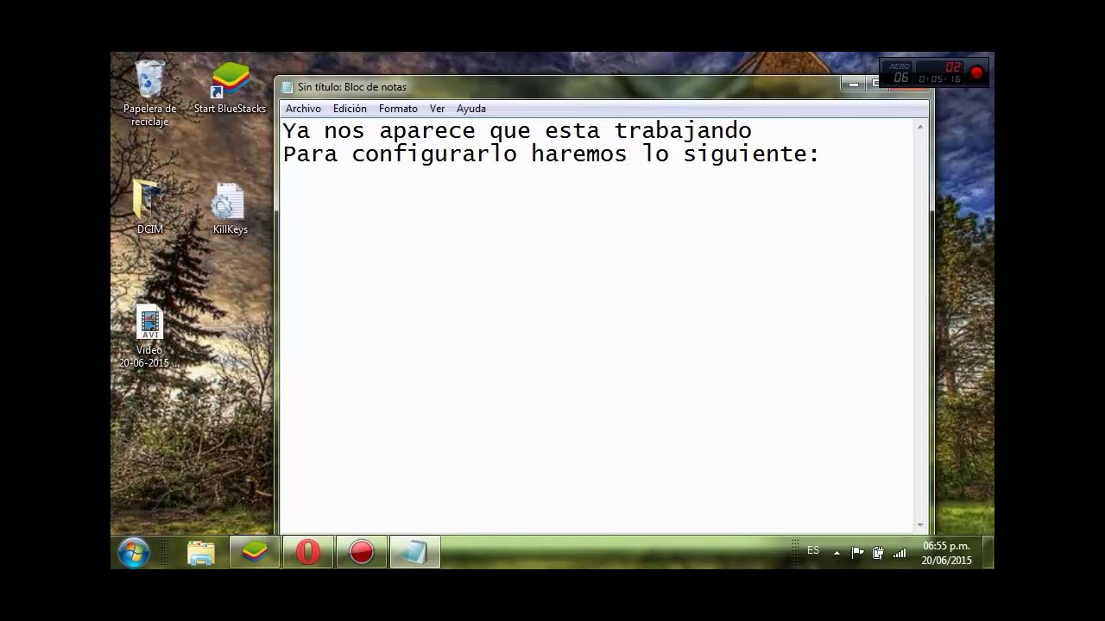
Step: Below a blank line in the note, write "Como ven ese es el archivo de configuracion" and, on the following line, "para hacerlo de una manera mas"
text(Como ven ese )
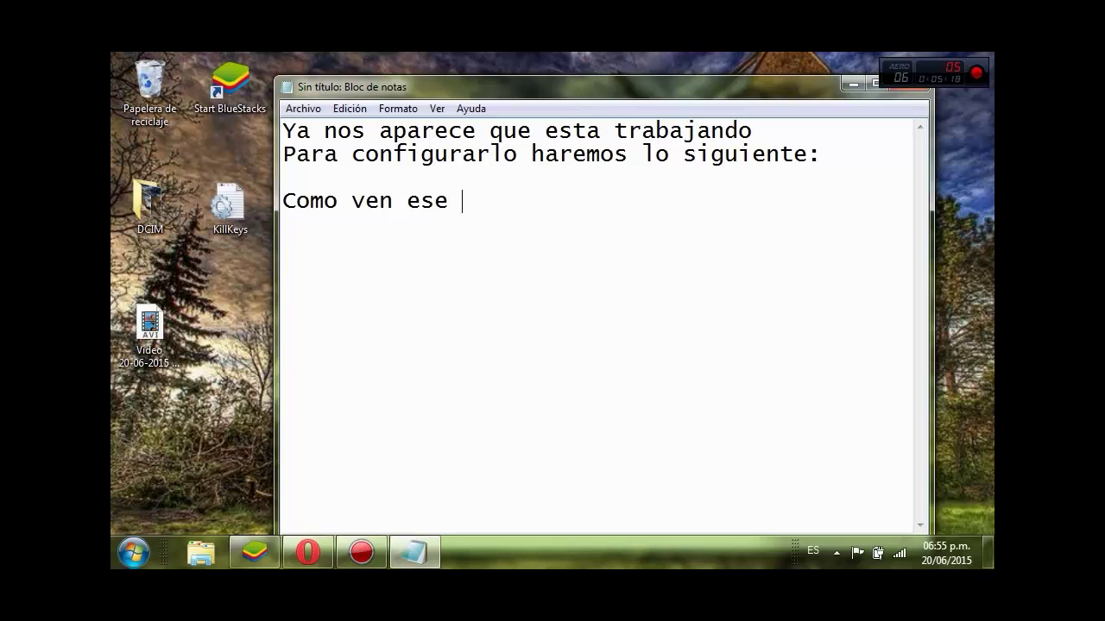
text(es el ar)
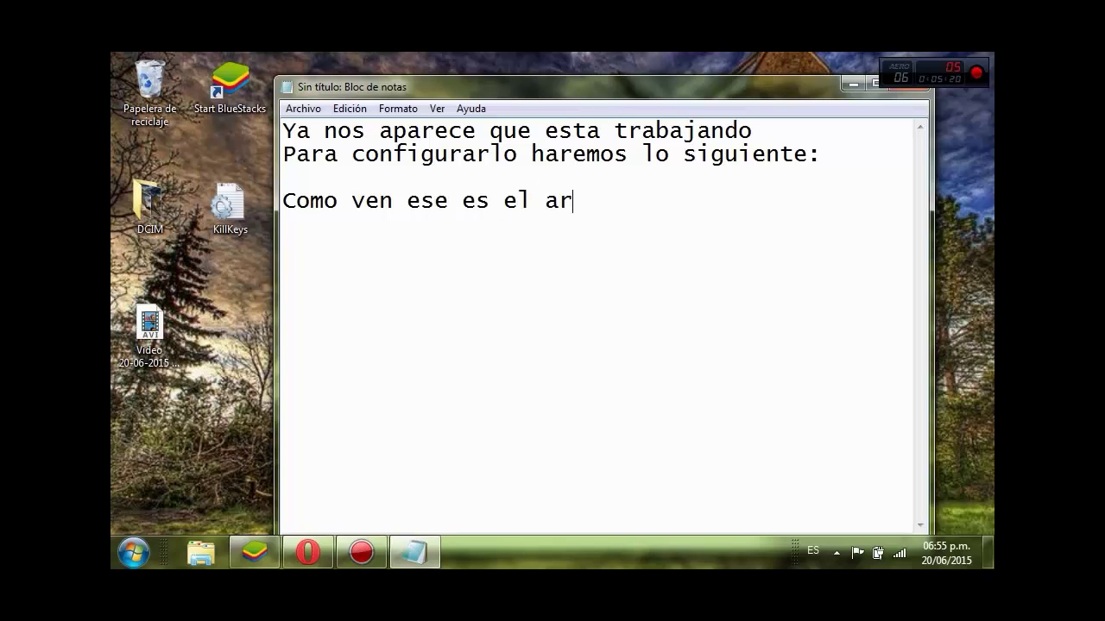
text(chivo de)
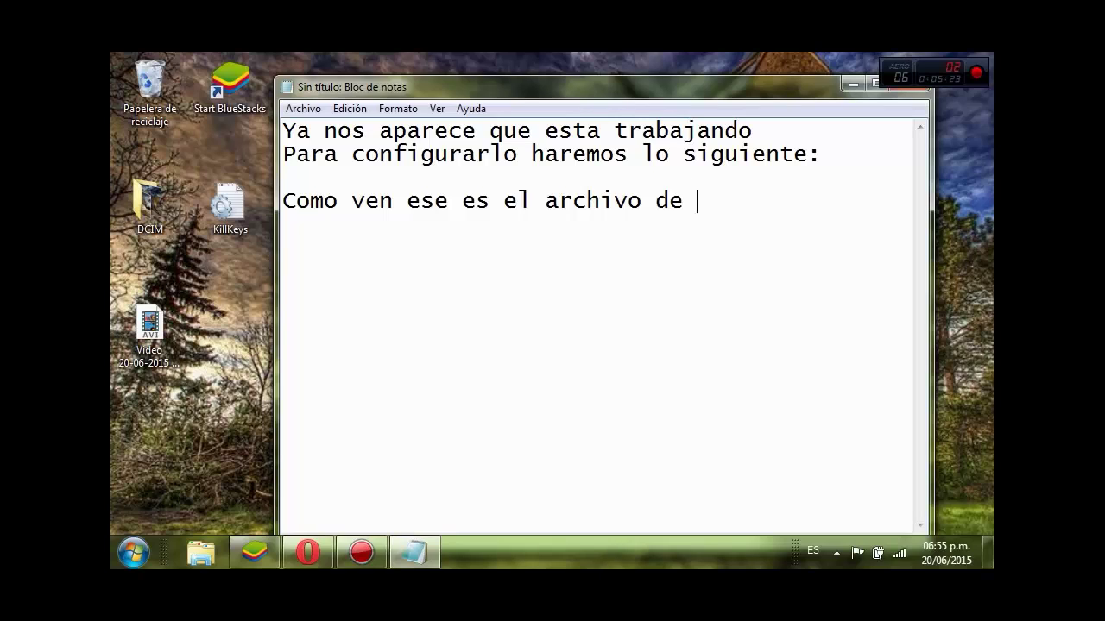
text( configuracion)
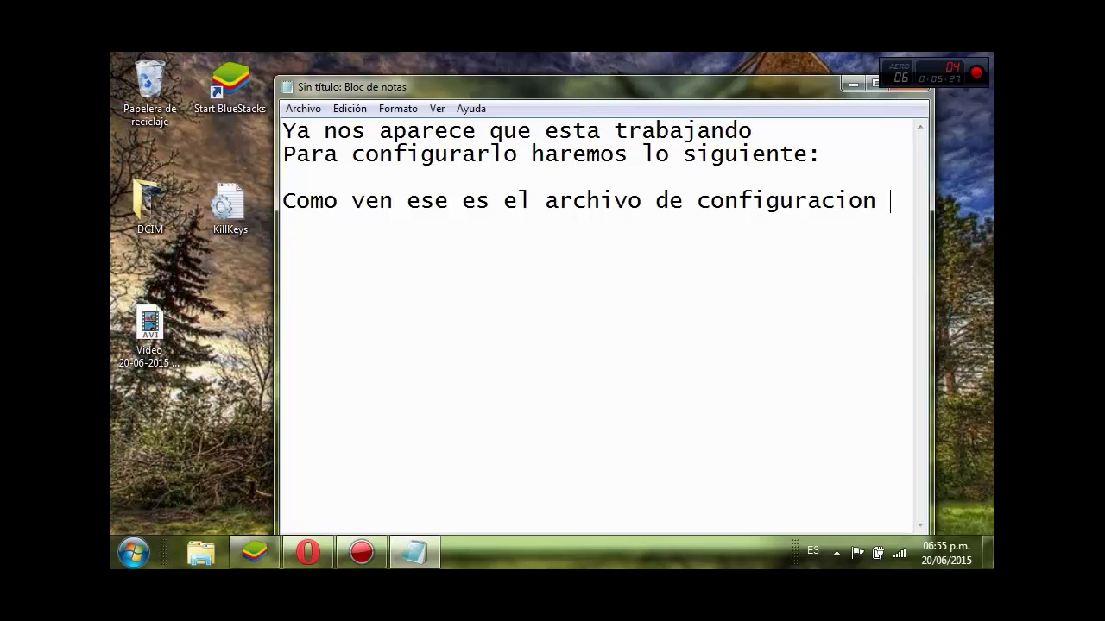
key(Return)
text(para hacerlo)
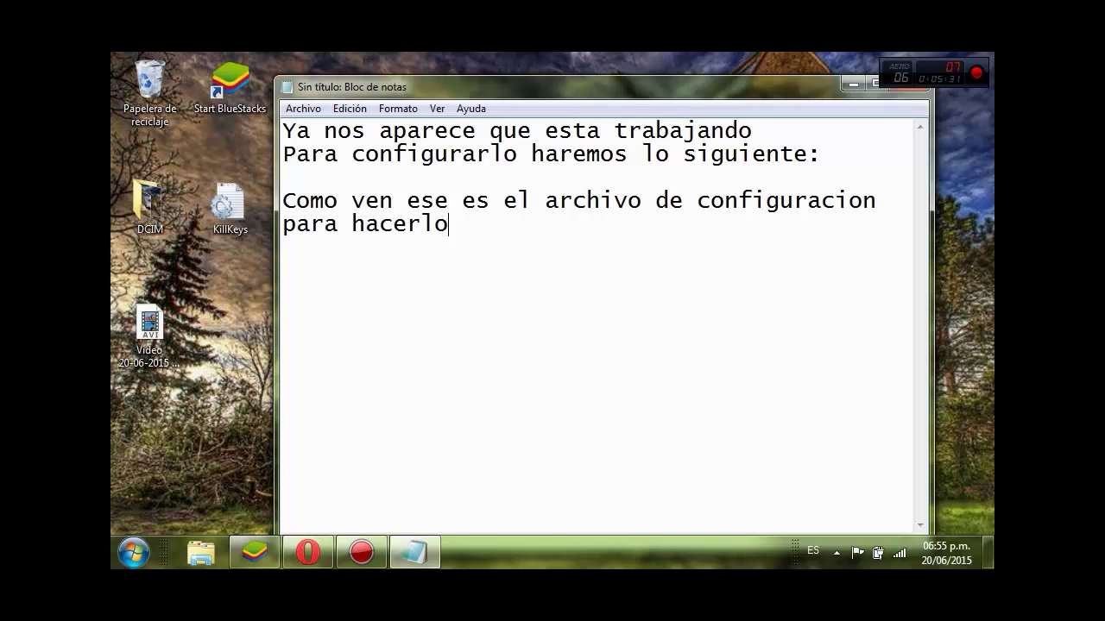
text( de una manera mas)
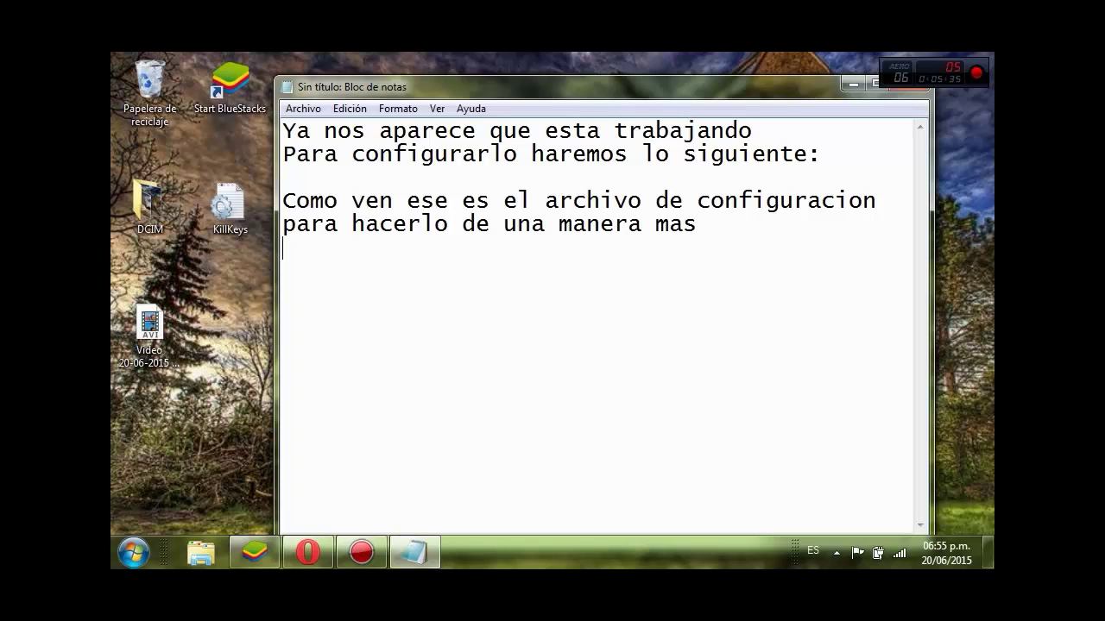
Step: Continue the note with the line "organizada buscaremos la carpeta donde esta" and, on the following line, "la instalacion."
key(Return)
text(organiza)
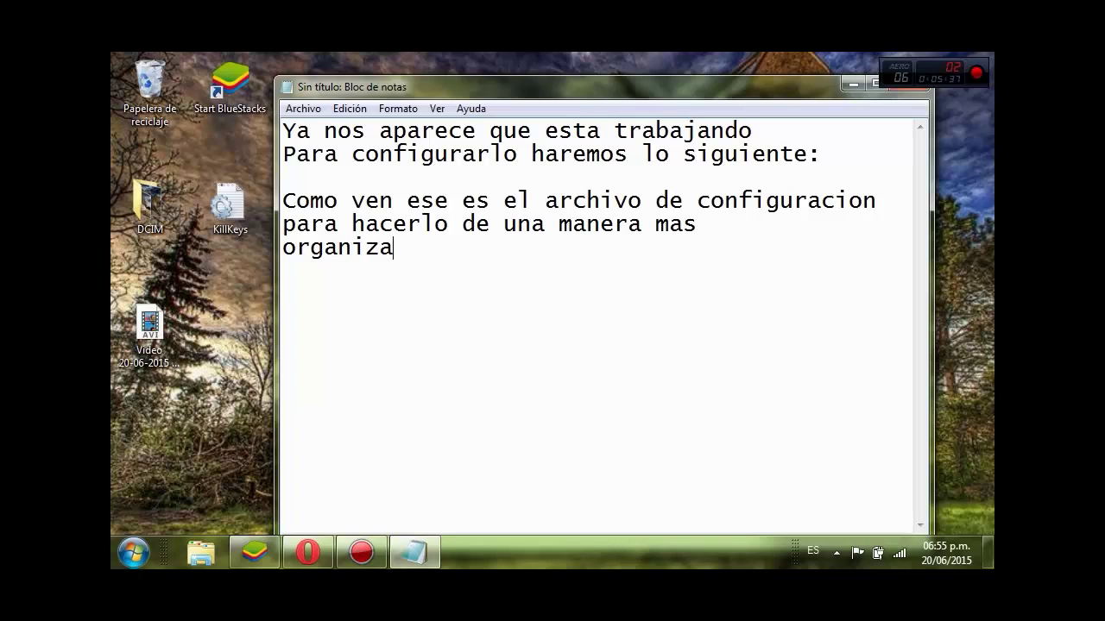
text(da busca)
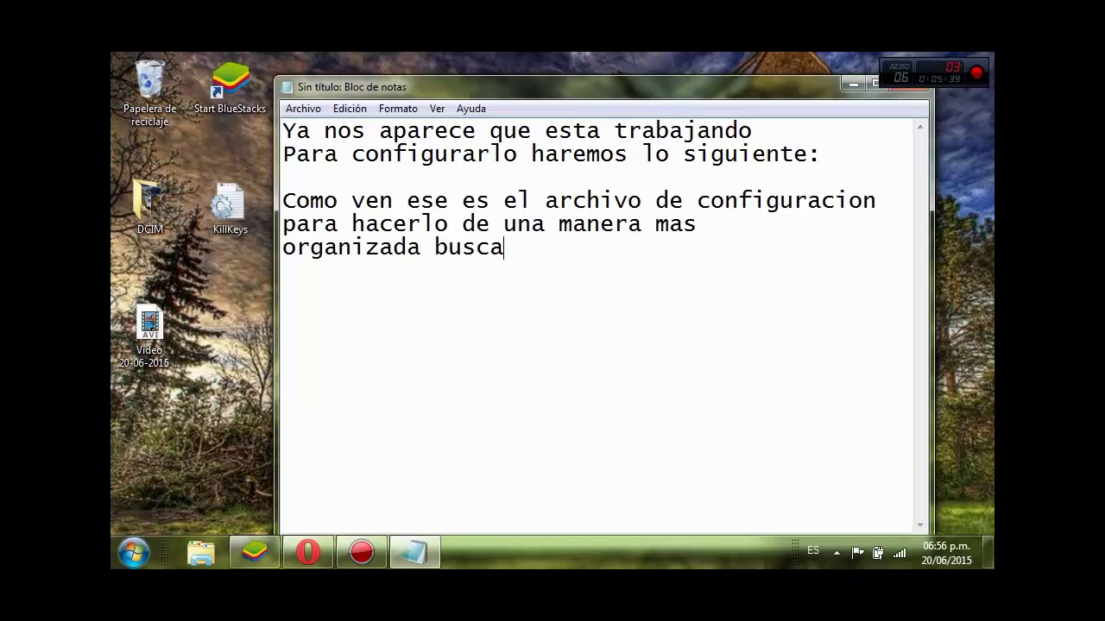
text(remos la )
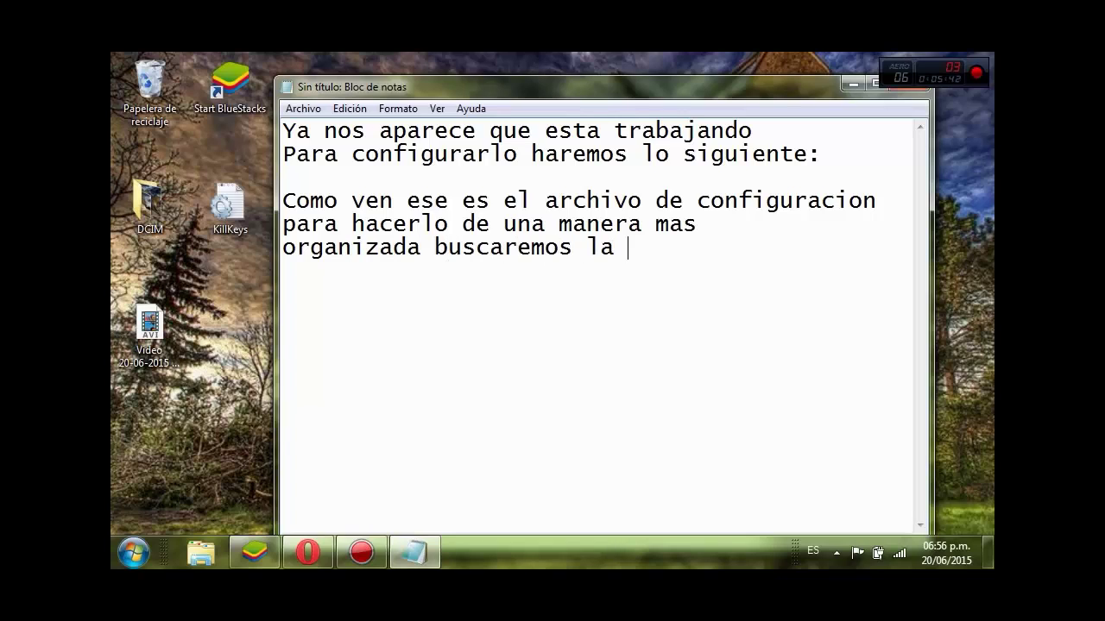
text(carpete)
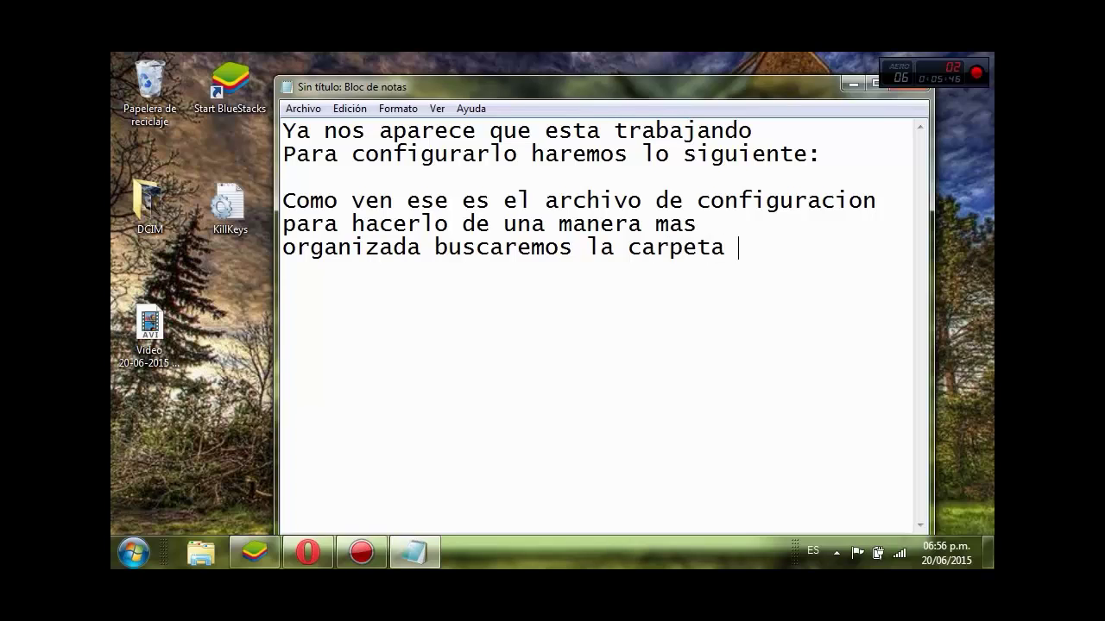
text( donde e)
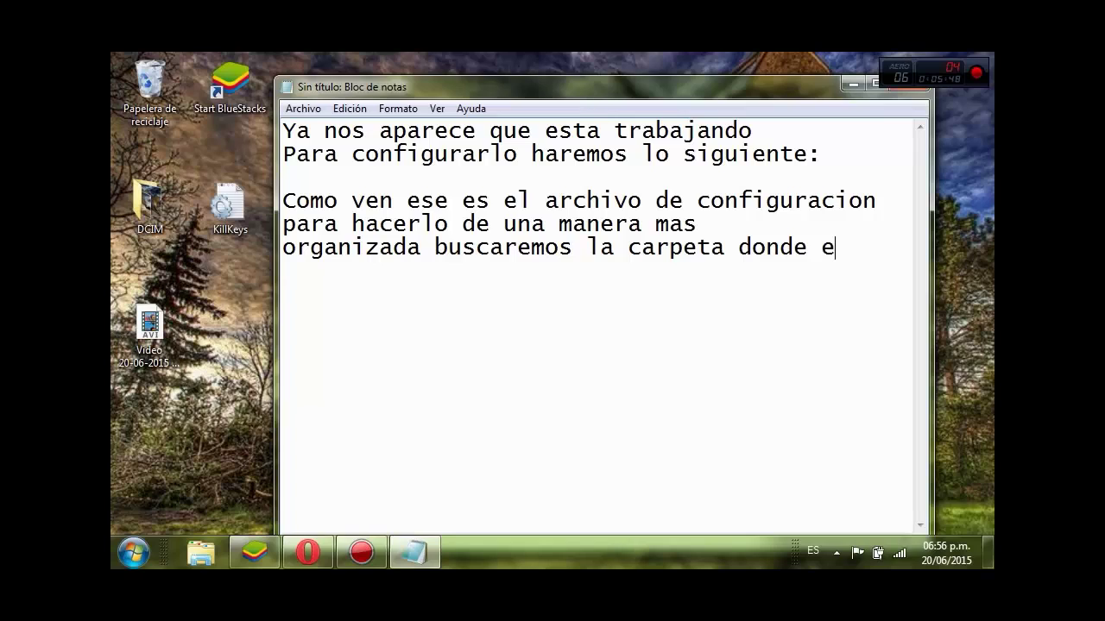
text(sta)
key(Return)
text(la instalaci)
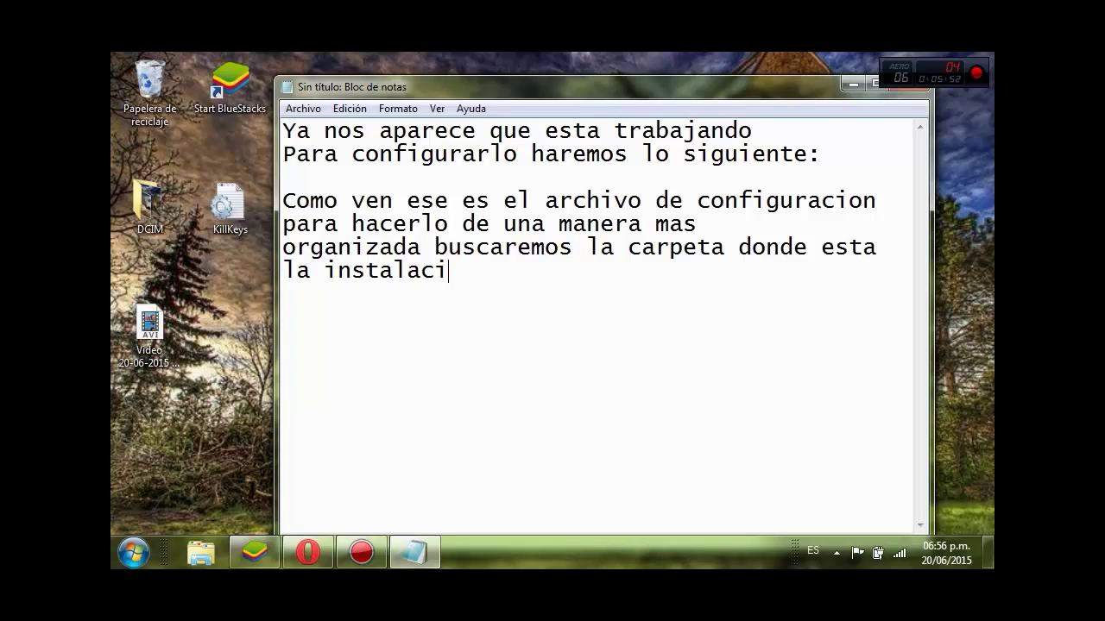
text(on)
Step: Find the KillKeys configuration file in the KillKeys folder under Archivos de programa on drive C:, select it, and minimize the folder window
click(136, 560)
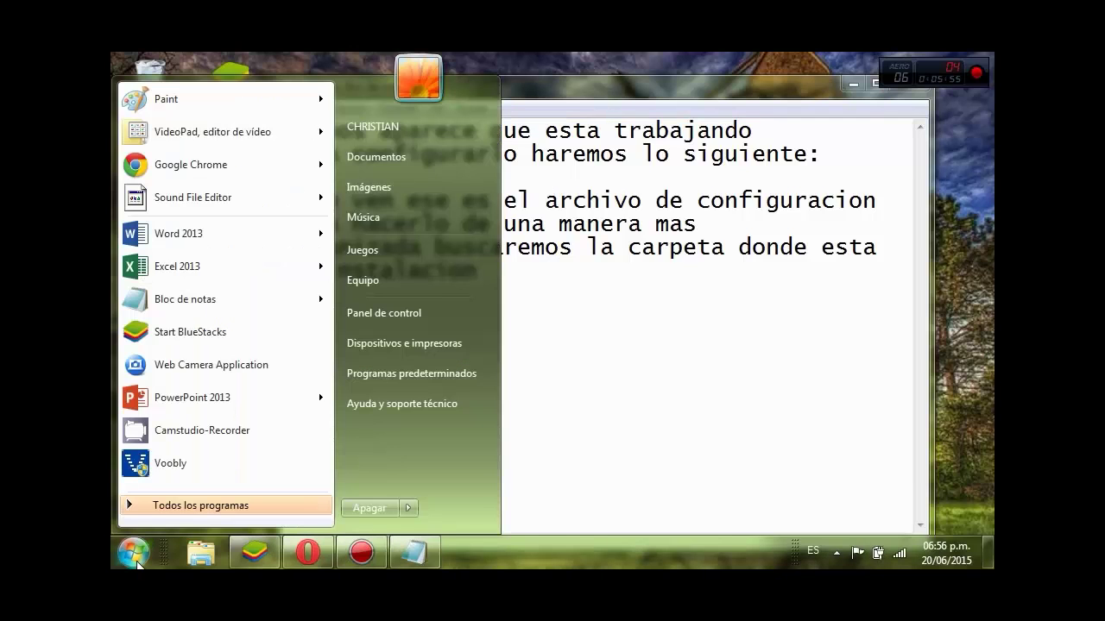
click(353, 279)
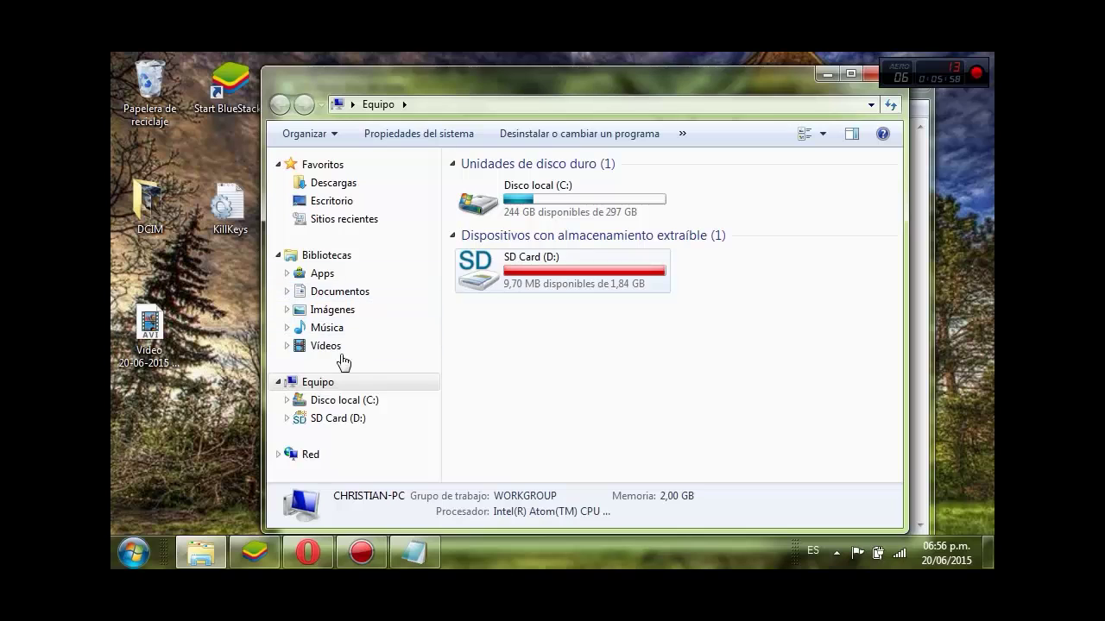
double_click(496, 211)
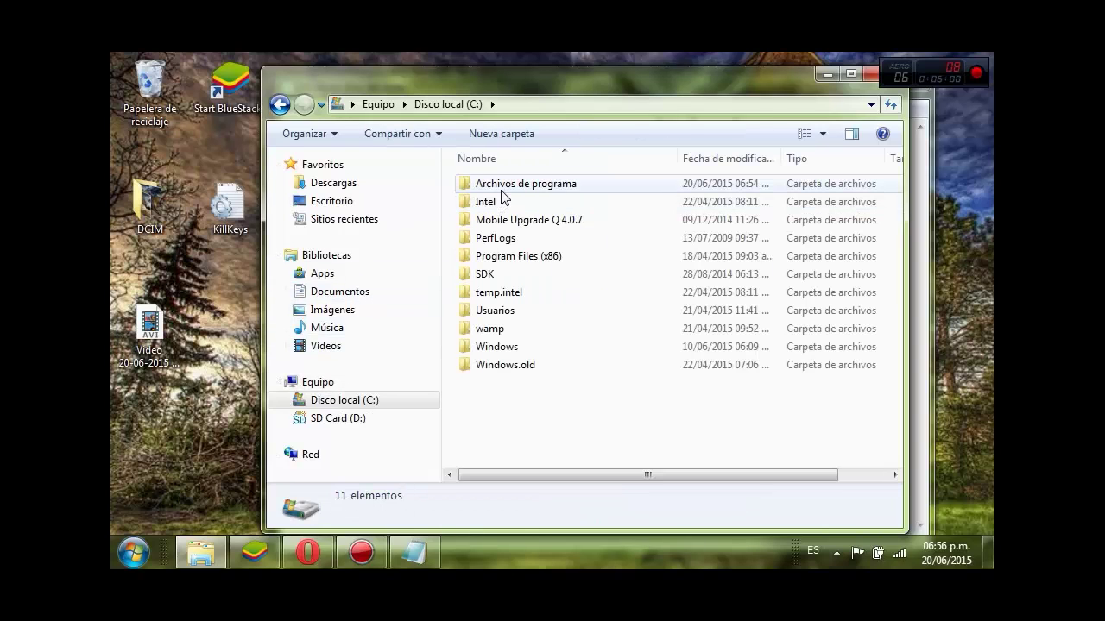
double_click(500, 186)
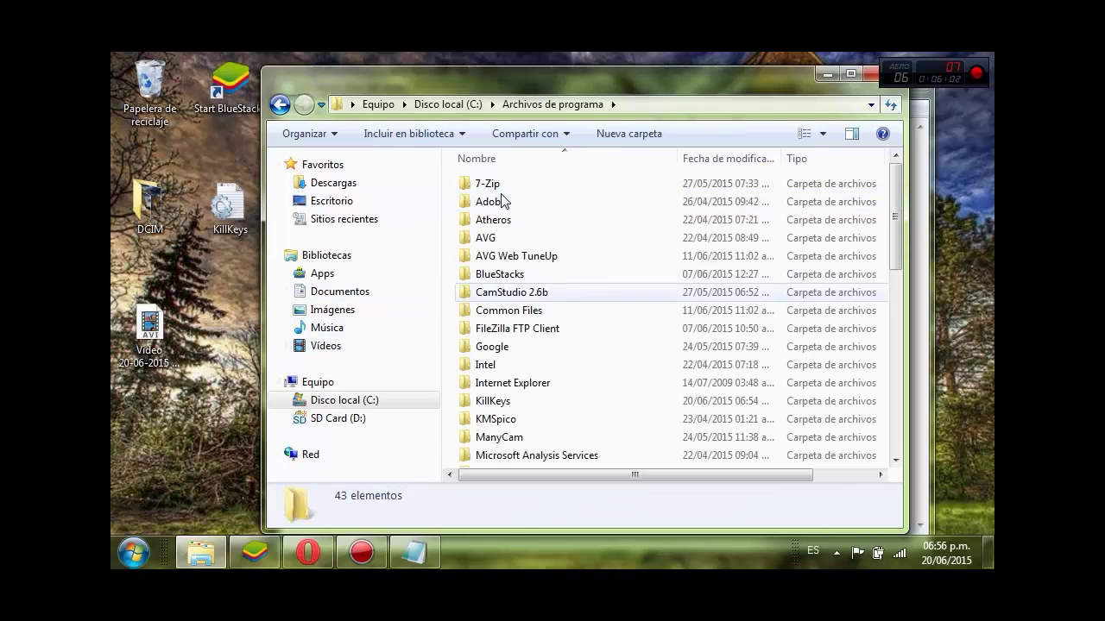
click(490, 402)
double_click(491, 402)
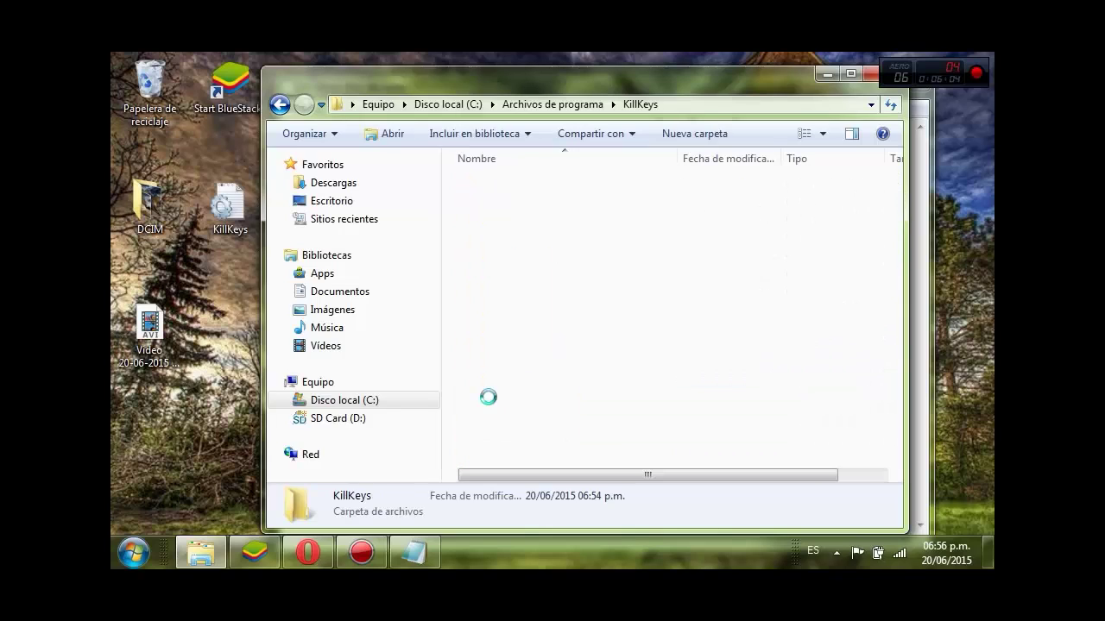
click(499, 224)
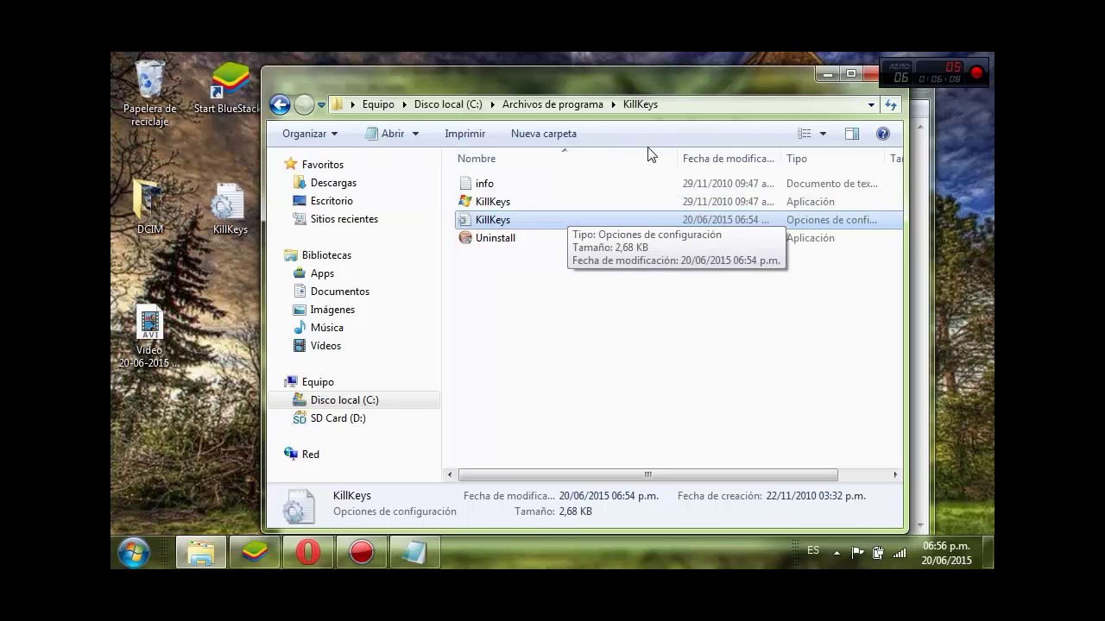
click(827, 74)
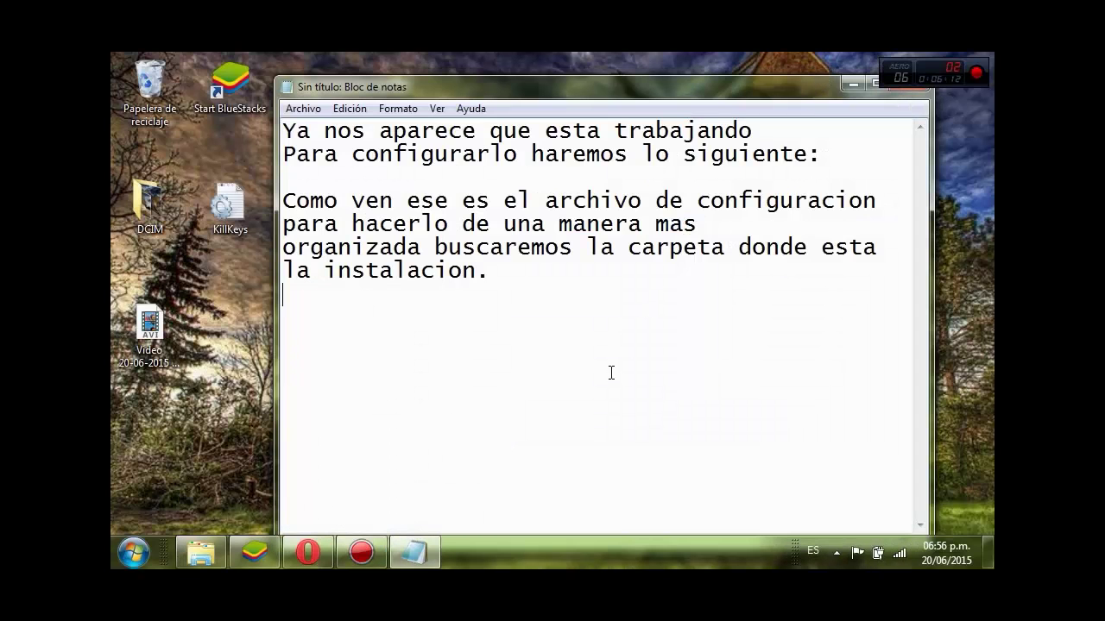
Step: Below a blank line in the note, write "Copiamos ese archivo al escritorio para modificarlo."
key(Return)
key(Return)
text(Copia)
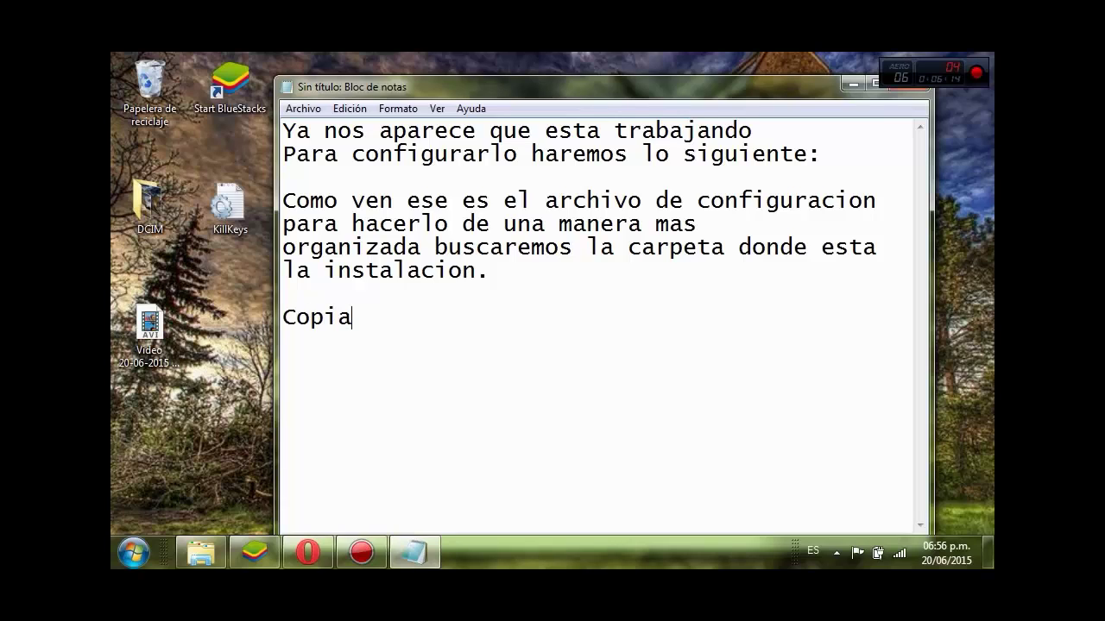
text(mos ese archivo a)
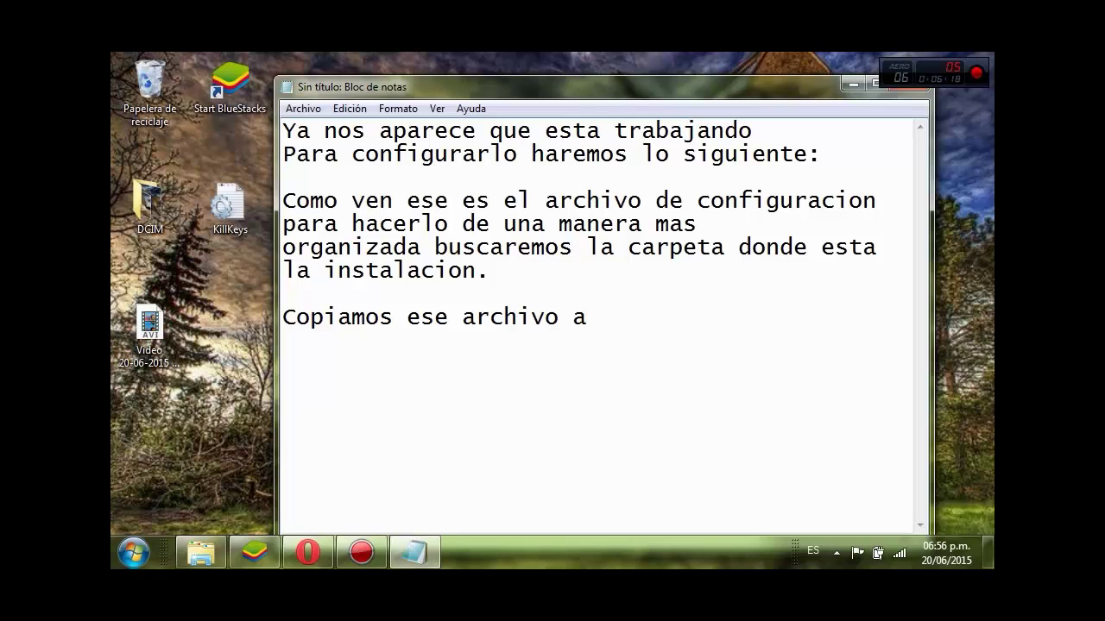
key(BackSpace)
text(e archivo al escritorio pa)
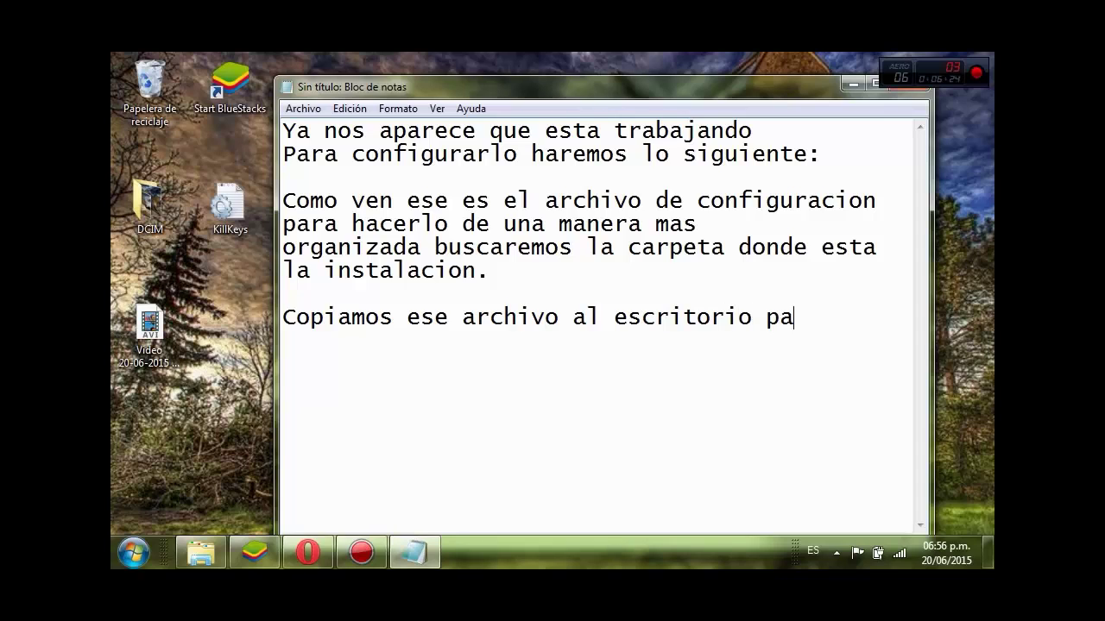
text(ra modificarlo)
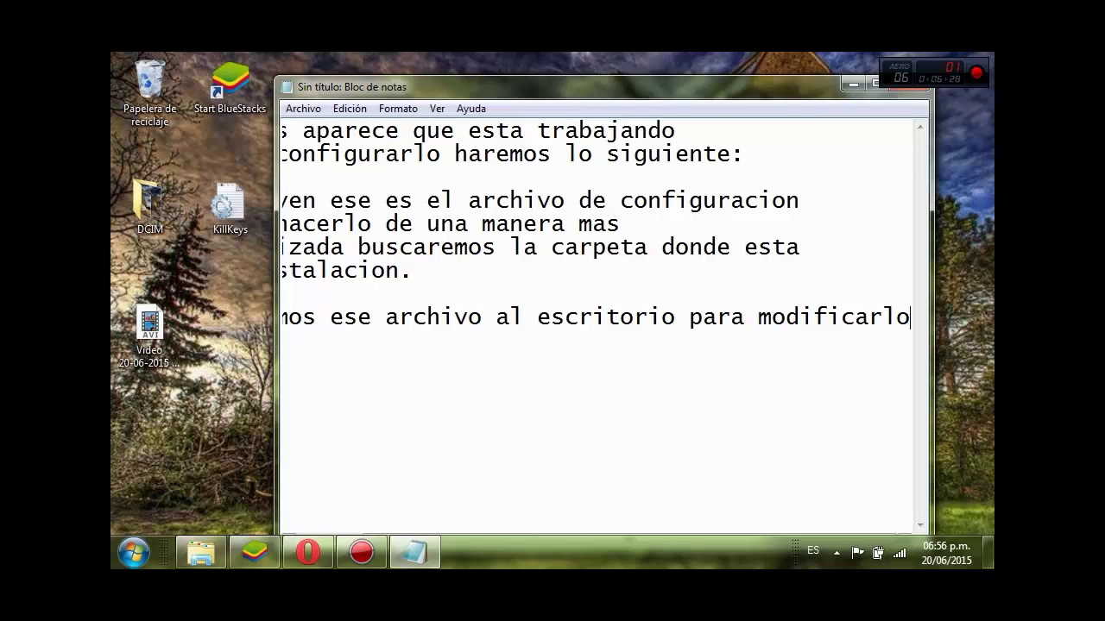
text(.)
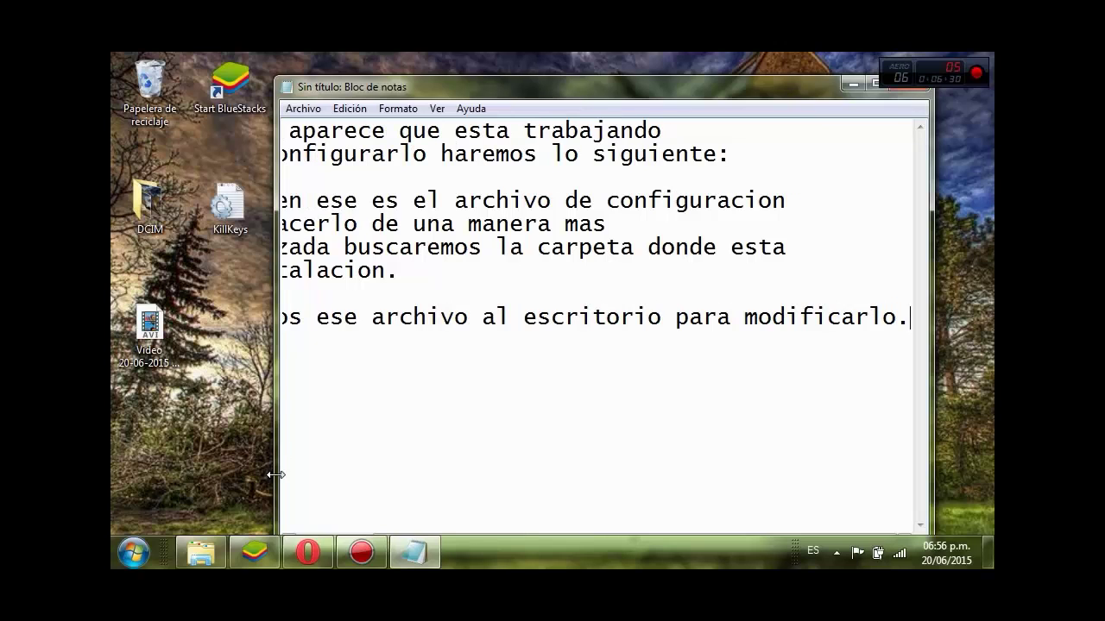
Step: Copy the KillKeys configuration file from its installation folder to the clipboard and return to the note
click(208, 559)
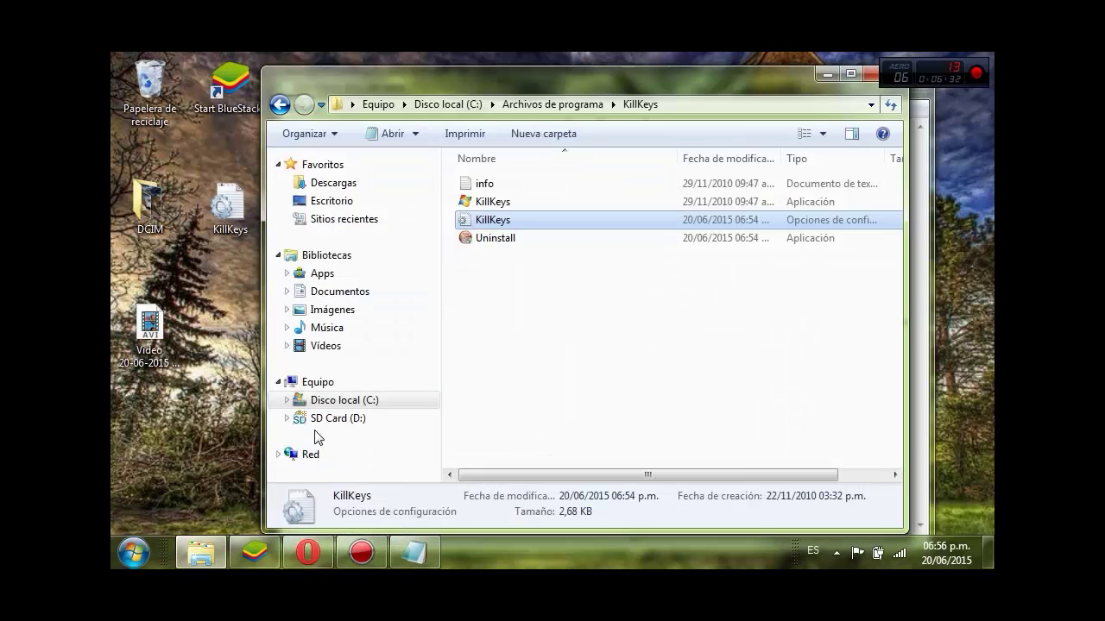
right_click(484, 229)
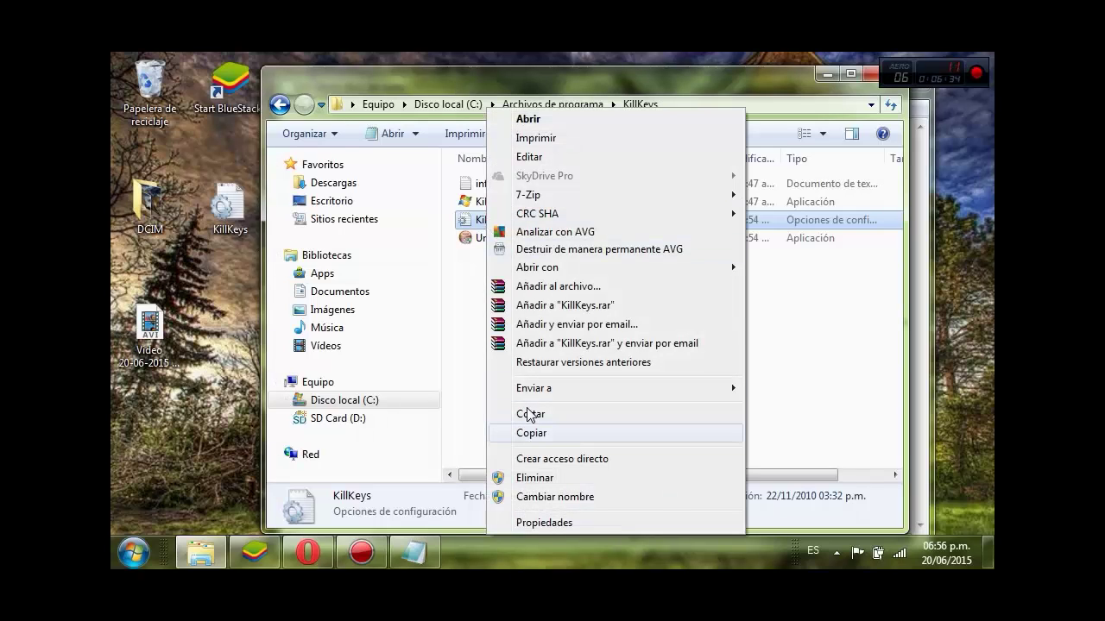
click(532, 434)
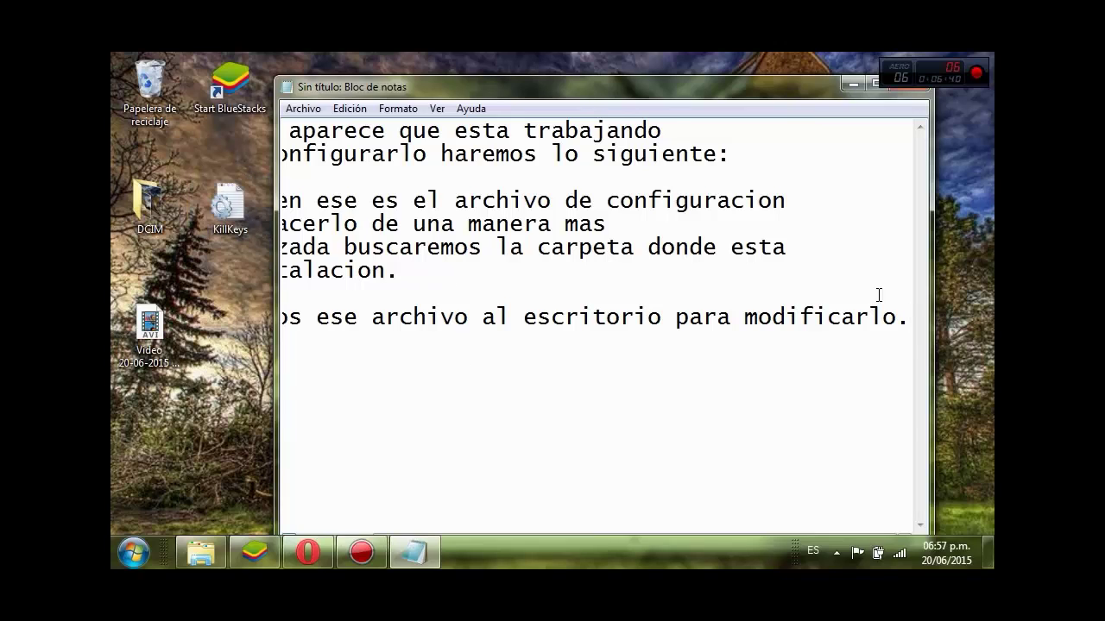
Step: Replace the note's last line with "lo pegamos, en mi caso ya lo tengo para" and, below it, "no perder las configuraciones ya instaladas :P"
drag(908, 317, 285, 318)
key(BackSpace)
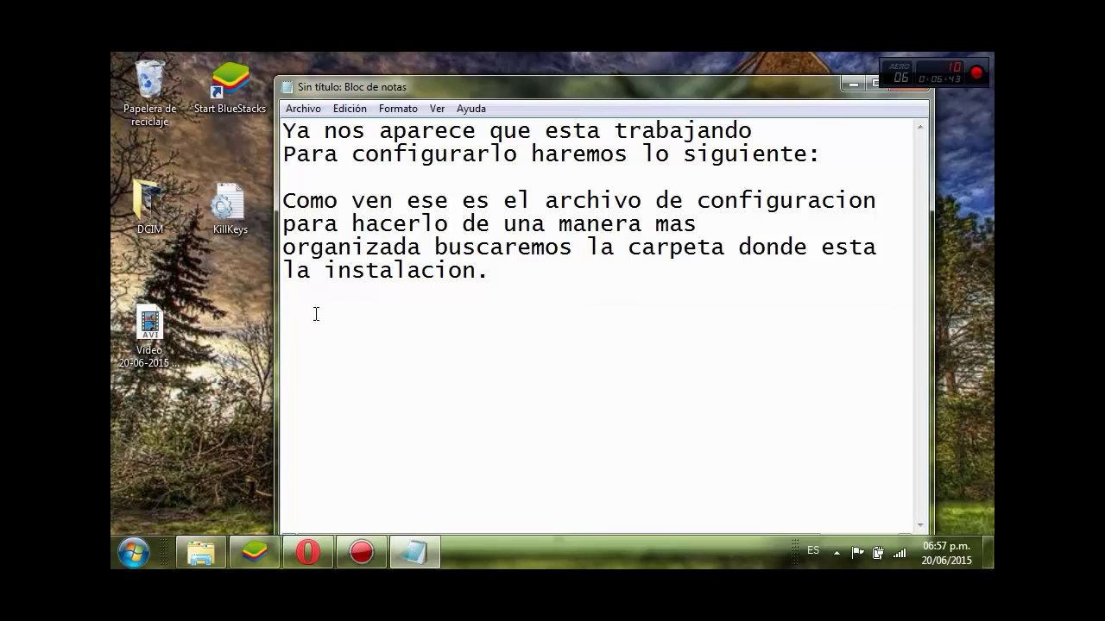
text(lo pegamos)
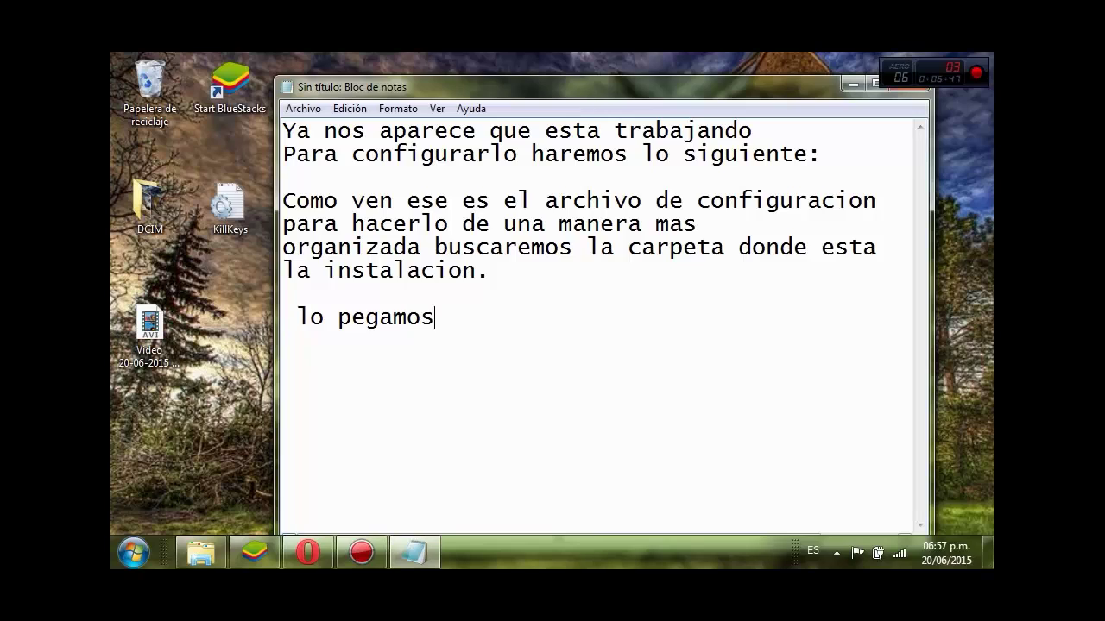
text(, en mi caso ya l)
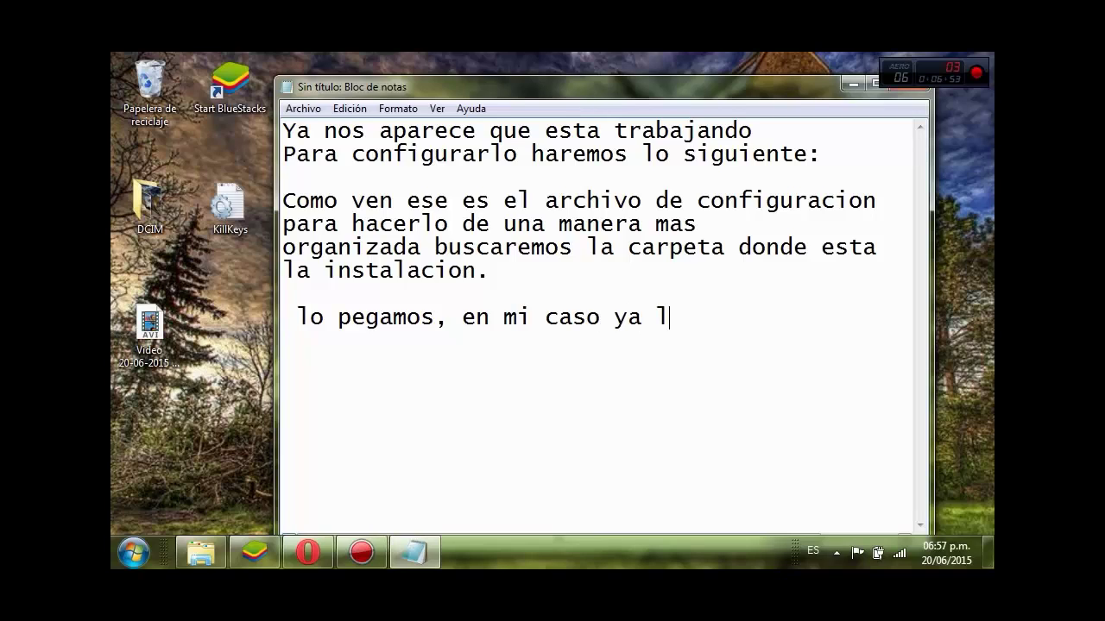
text(o tengo par)
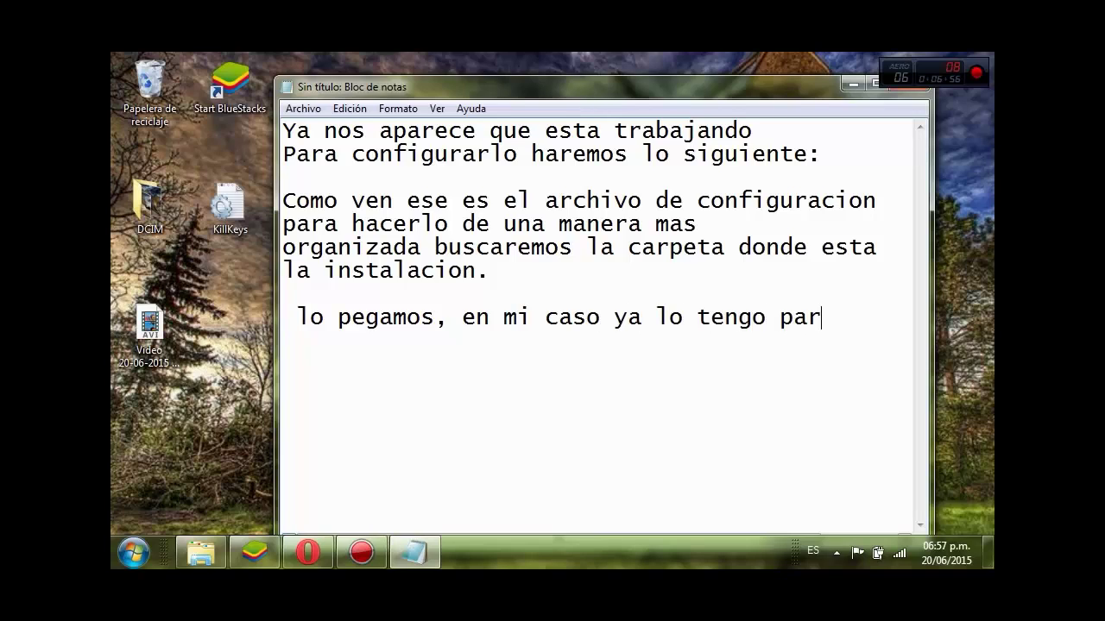
text(a)
text( no perder )
text(las)
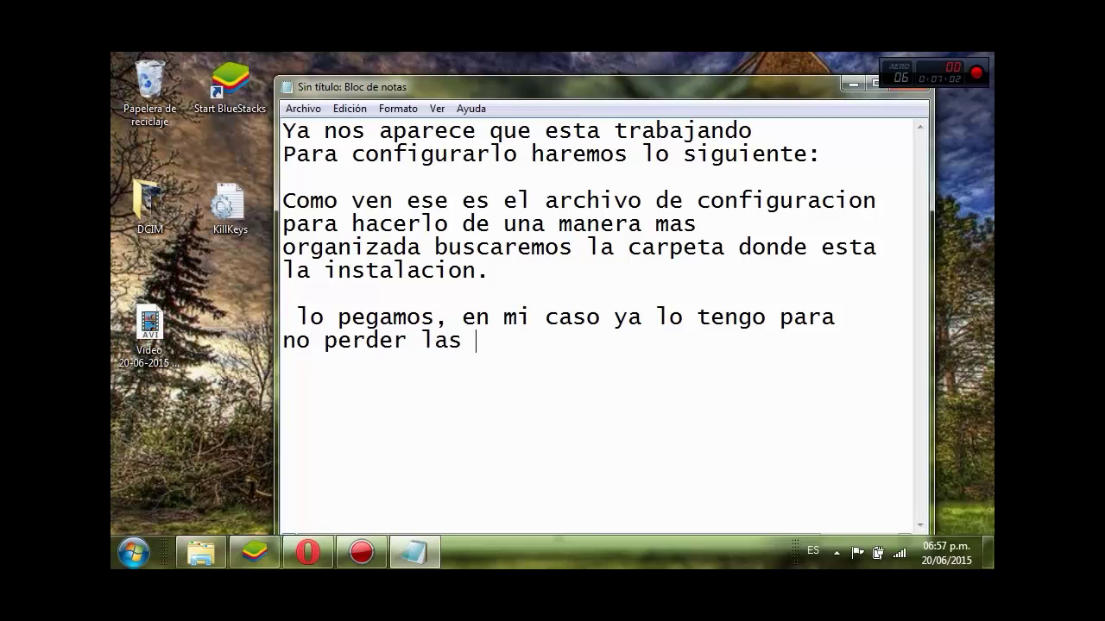
text( configura)
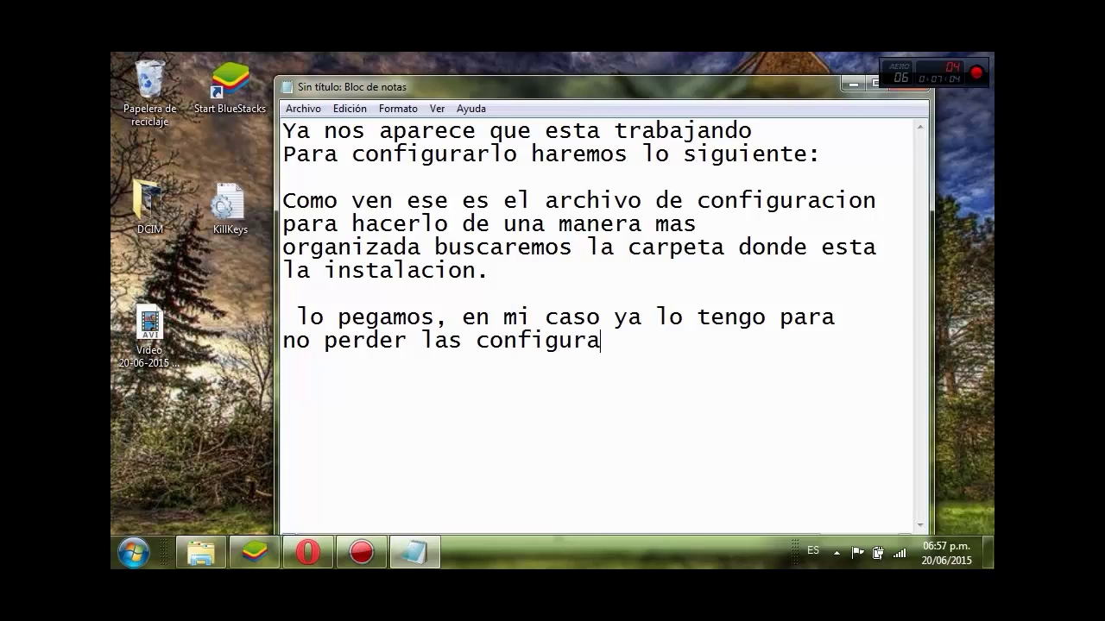
text(ciones ya)
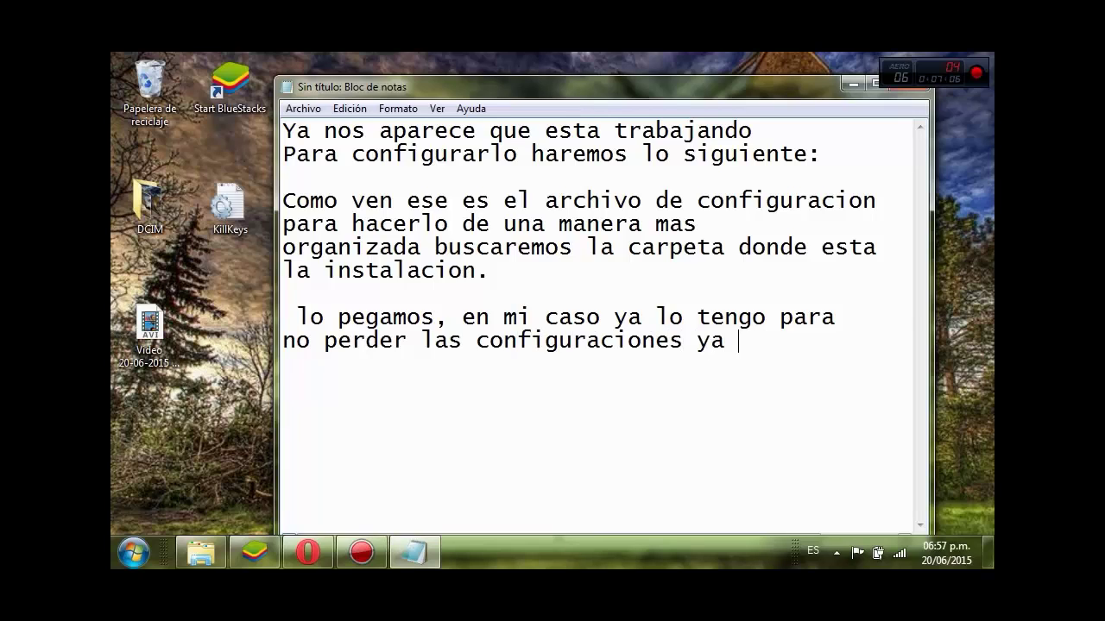
text(instaladas :P)
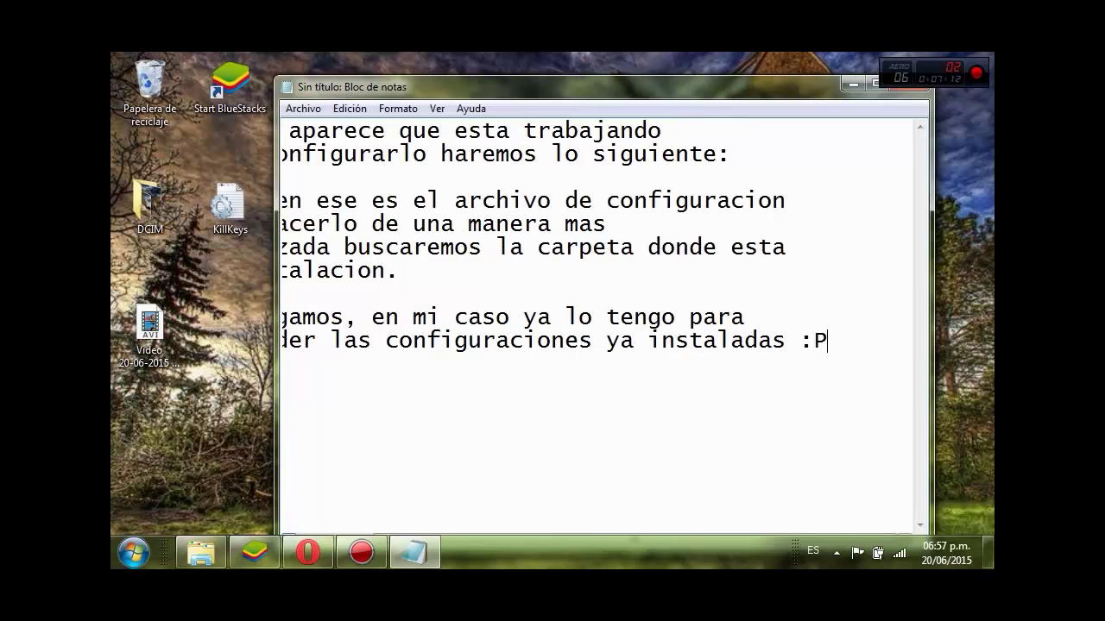
Step: Replace all the note's text with "Ahora como se modifica y se encuentras las teclas para bloquearlas:", broken after "las"
key(ctrl+e)
key(Delete)
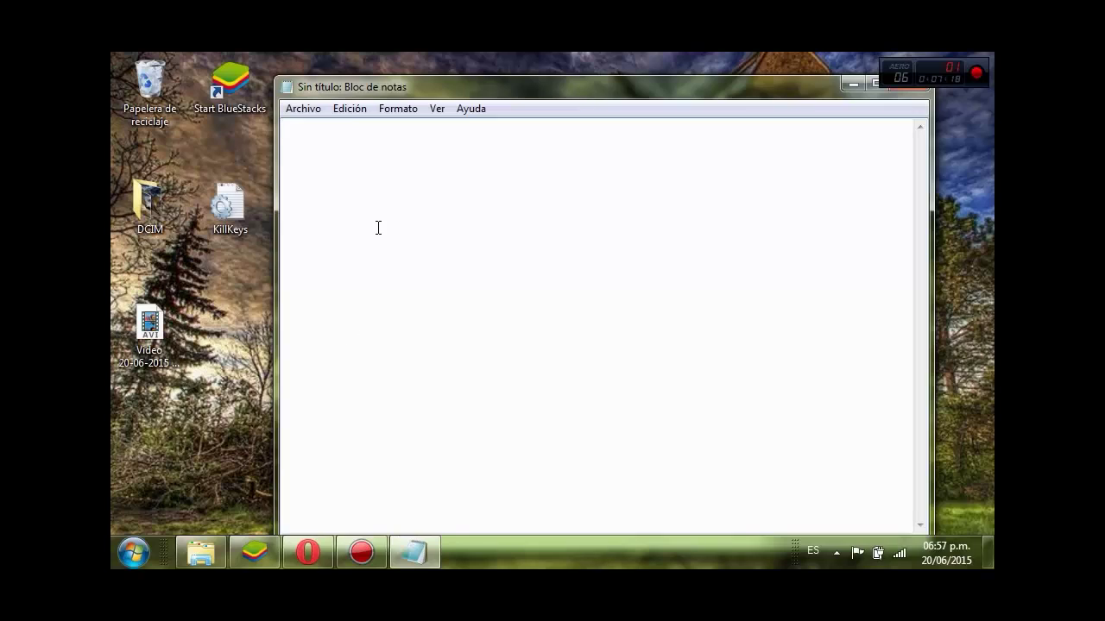
text(Ahora com)
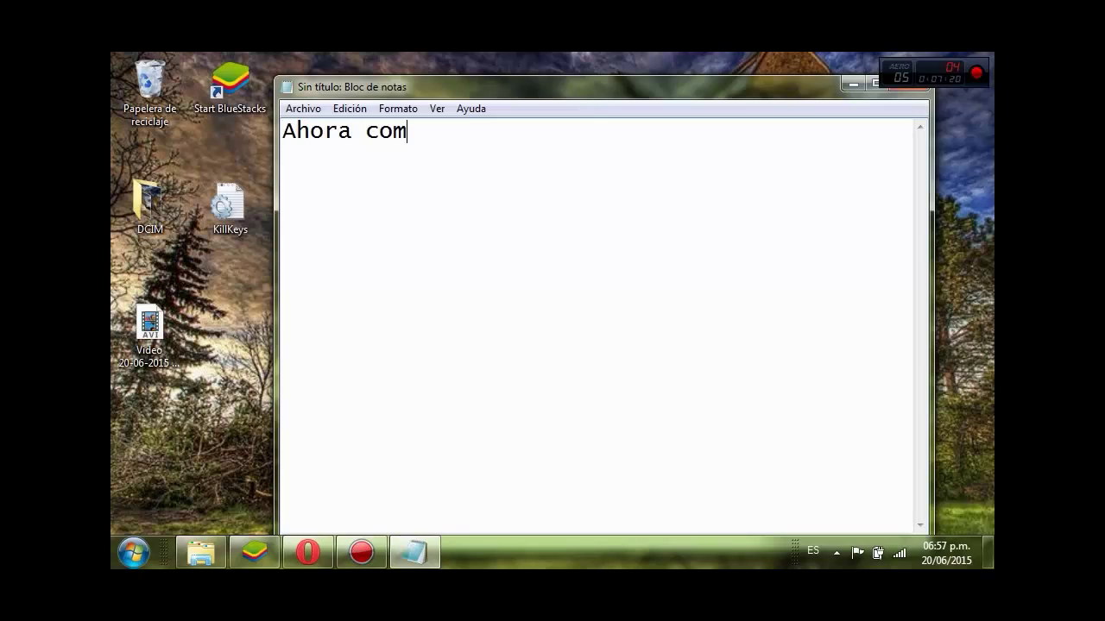
text(o se modific)
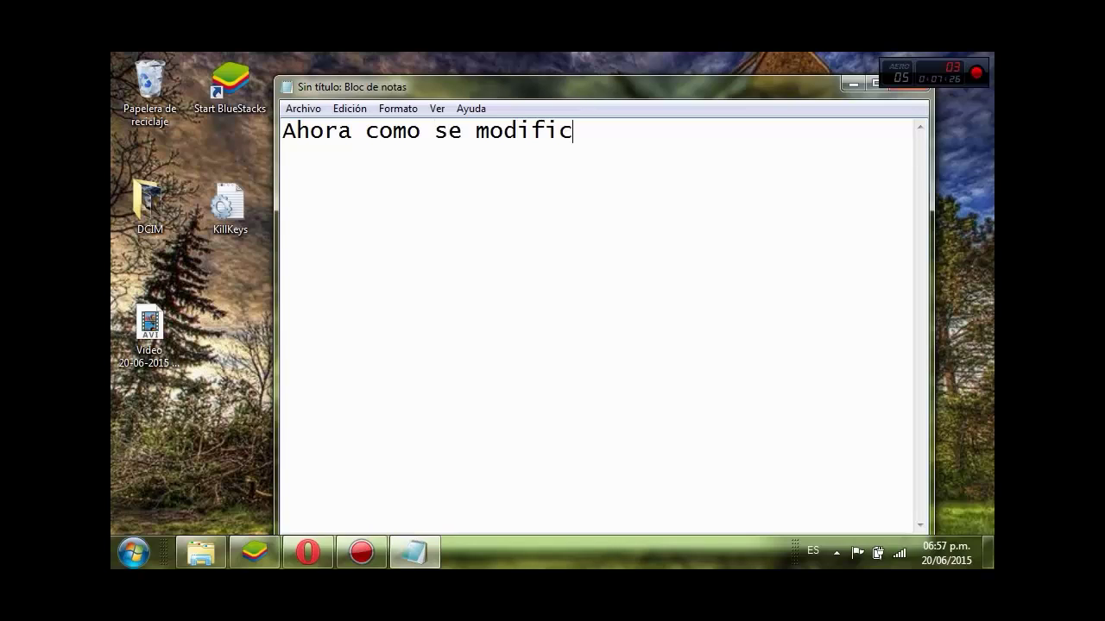
text(a y se encuentras la)
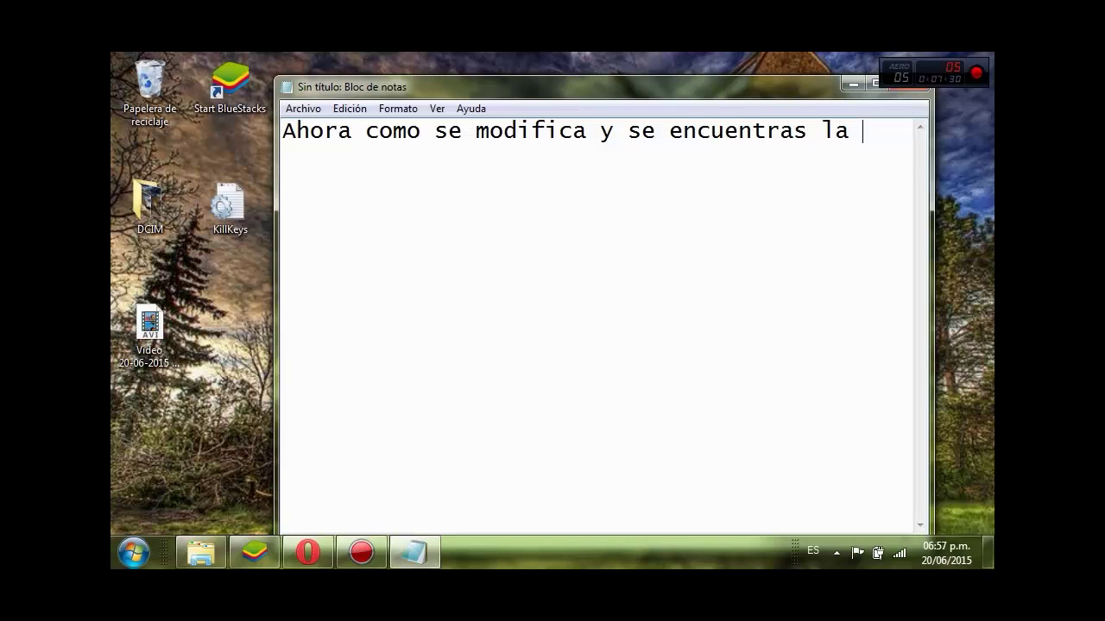
text(s teclas para )
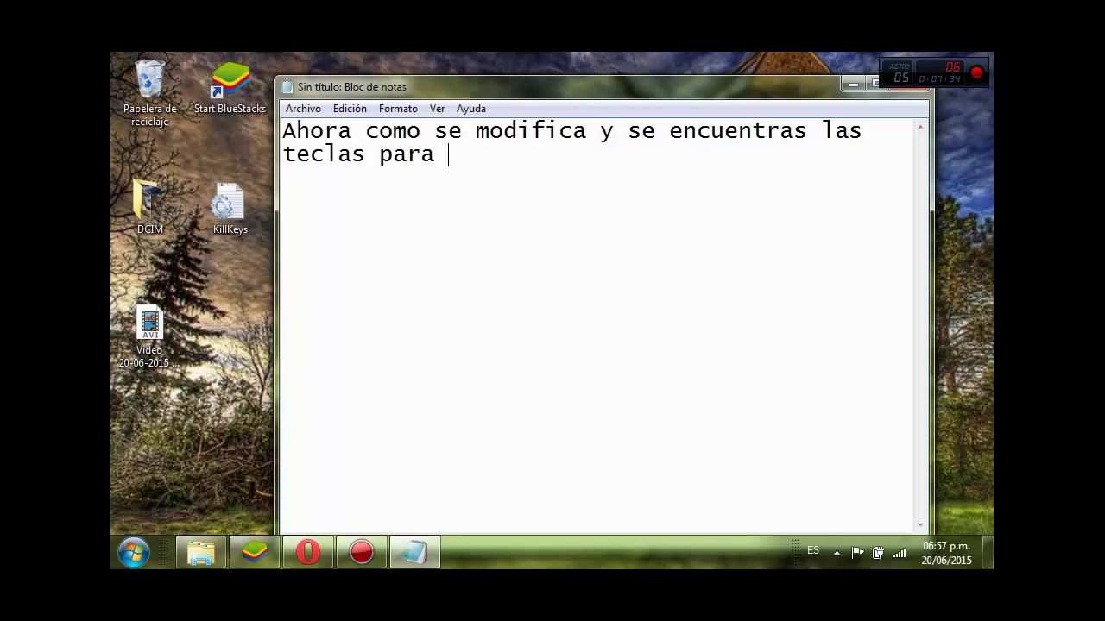
text(bloquearlas:)
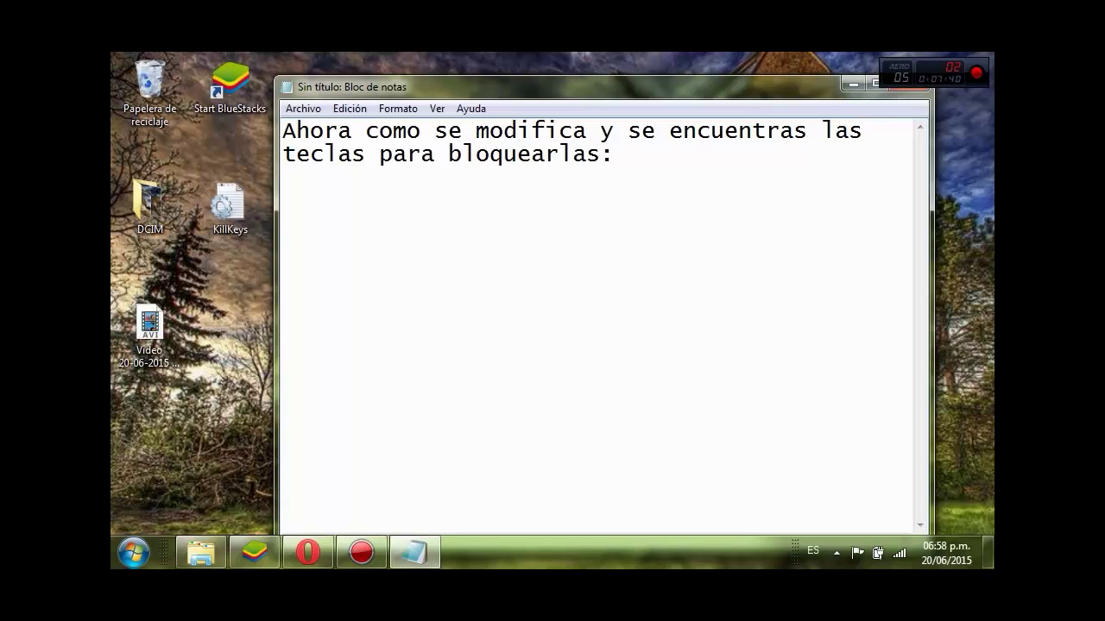
Step: Copy the "[KillKeys]" heading from the desktop KillKeys configuration file and paste it into the note, below a blank line
double_click(266, 196)
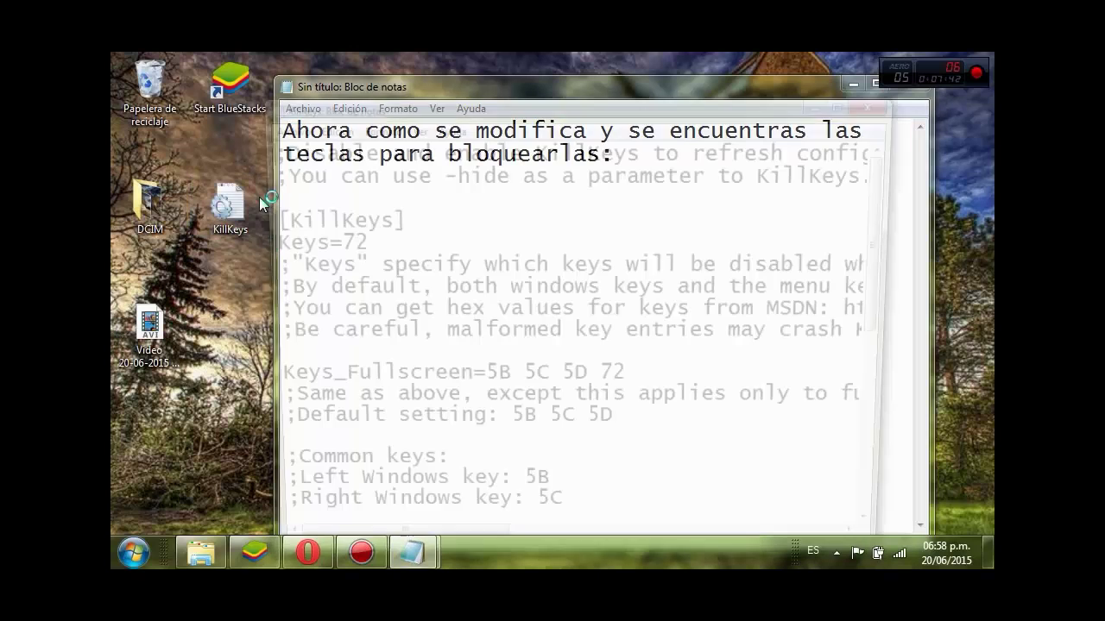
drag(395, 219, 260, 219)
key(ctrl+c)
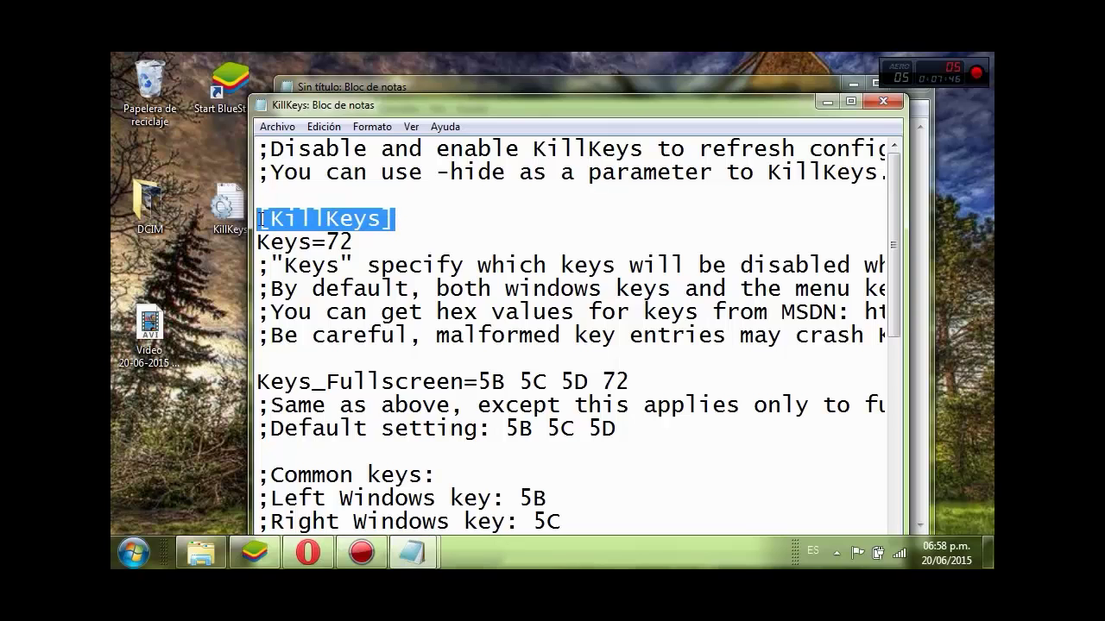
click(826, 102)
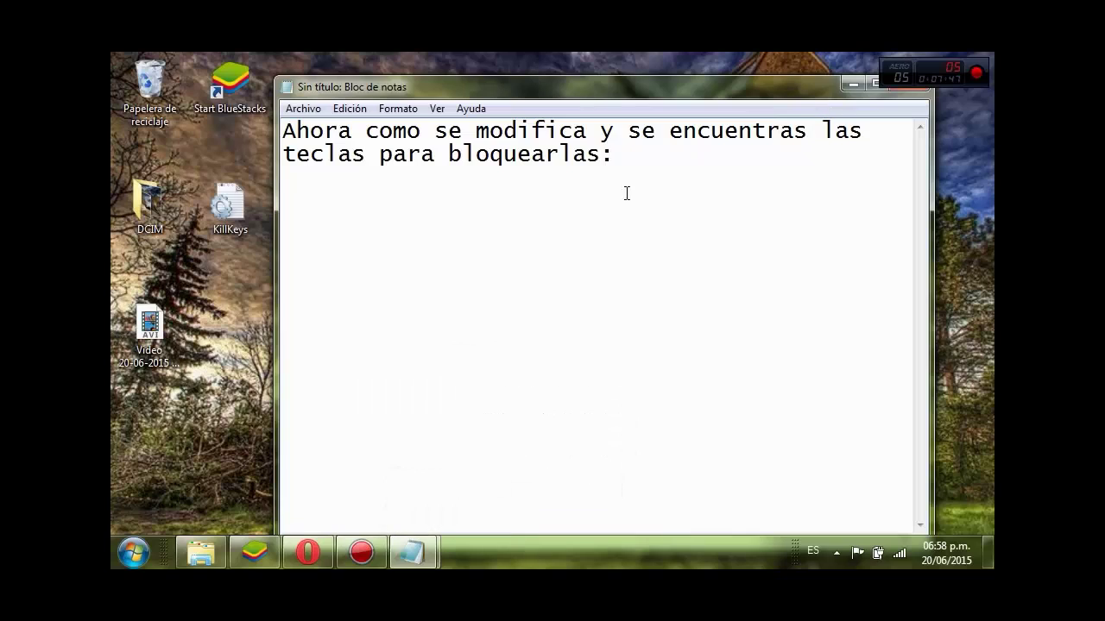
key(ctrl+v)
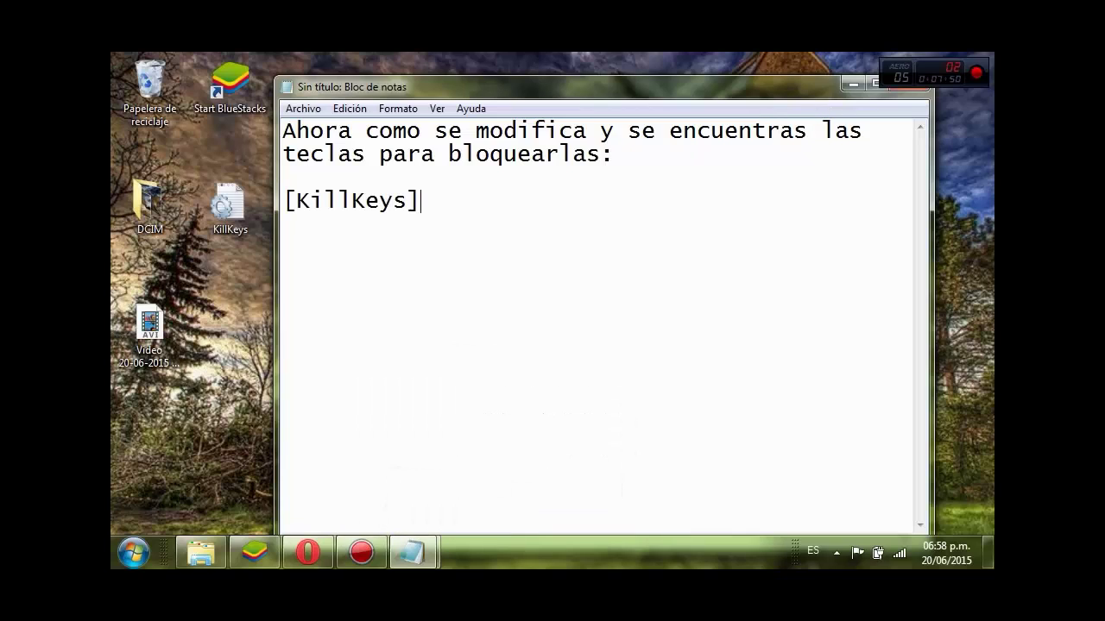
Step: After "[KillKeys]", write "vamos a escribir las teclas", "que son o estan trabadas en el pc en mi caso" and "es la f3." on three lines
text(vamos a)
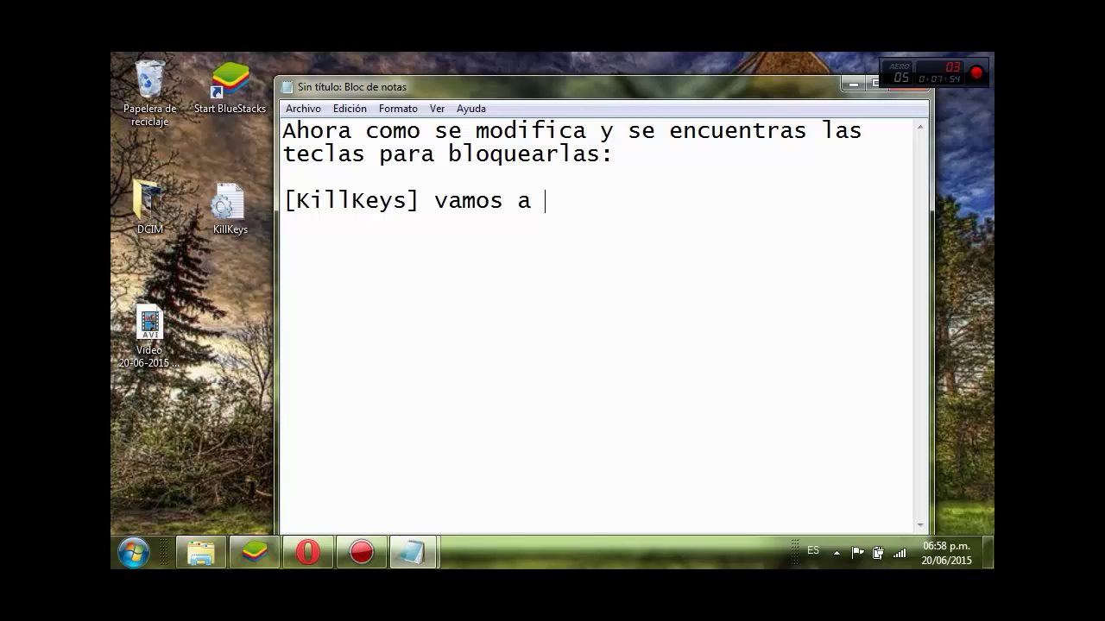
text( escrib)
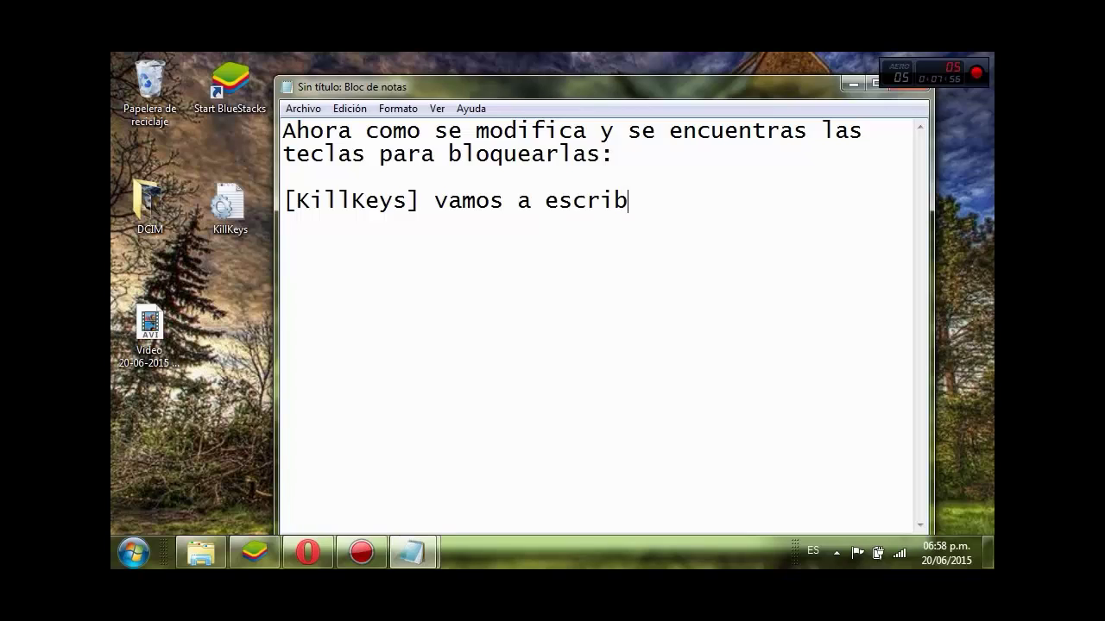
text(ir las tec)
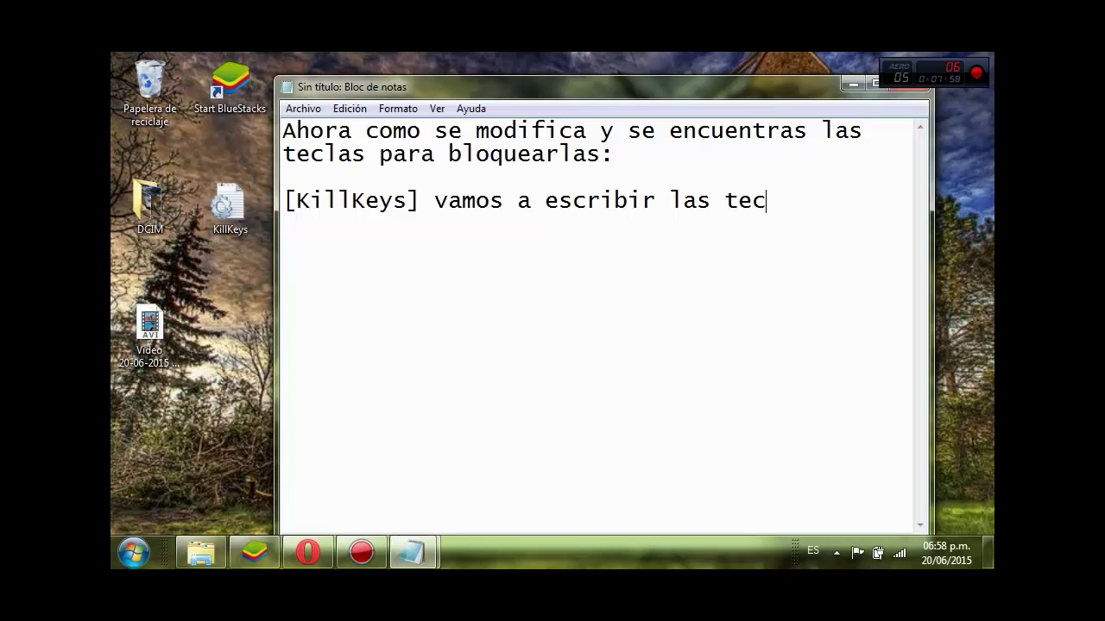
text(lasque son)
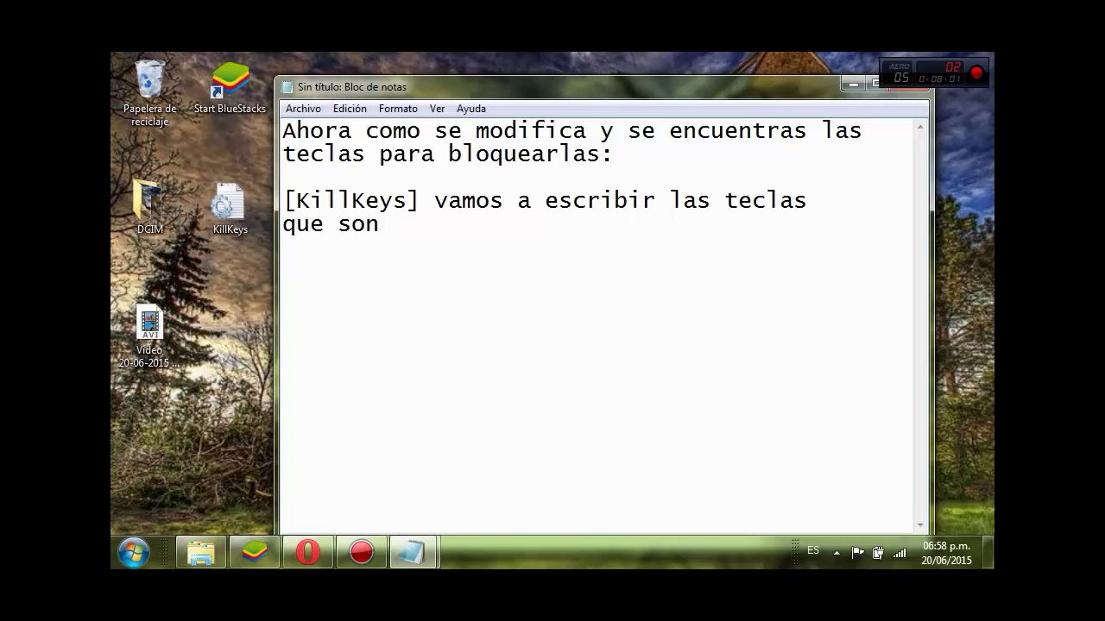
text( o estan trabaj)
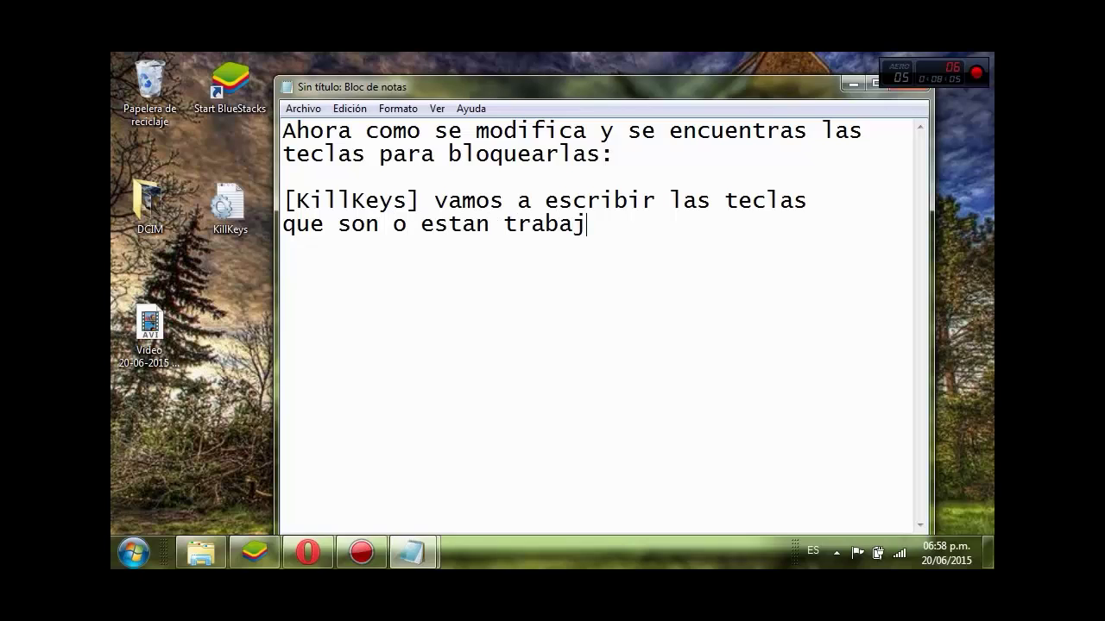
key(BackSpace)
text(das en el)
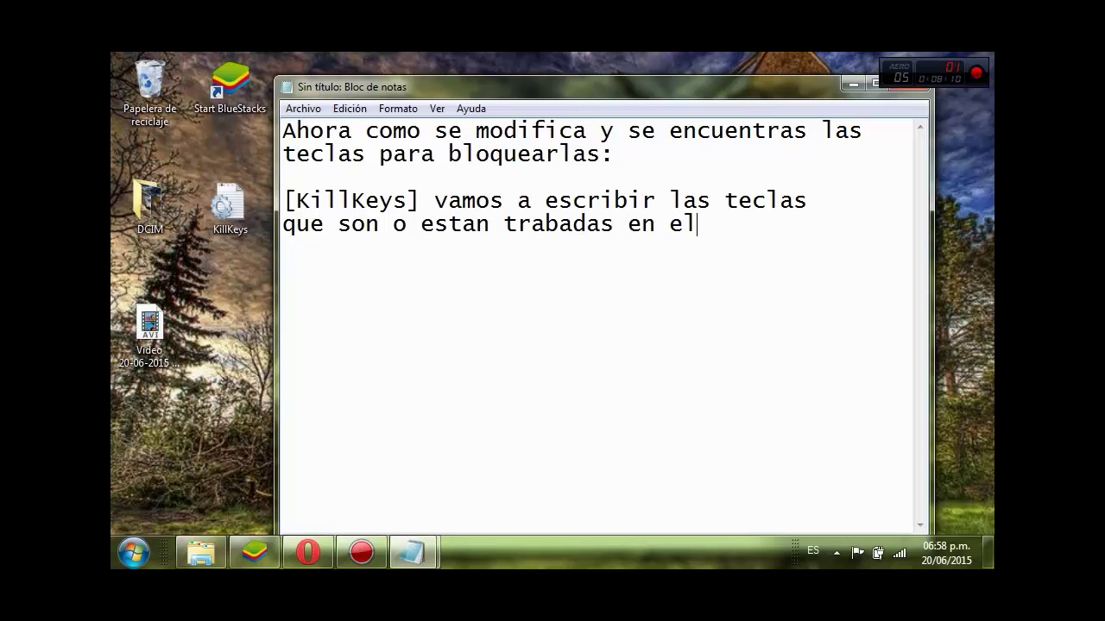
text( pc en mi caso )
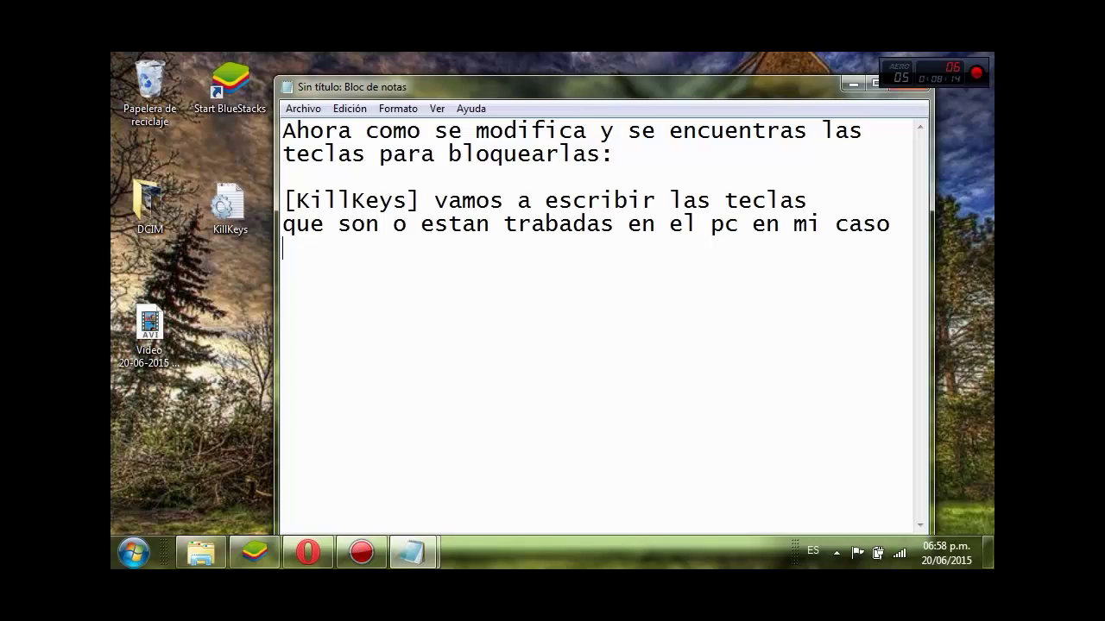
text(es la f3)
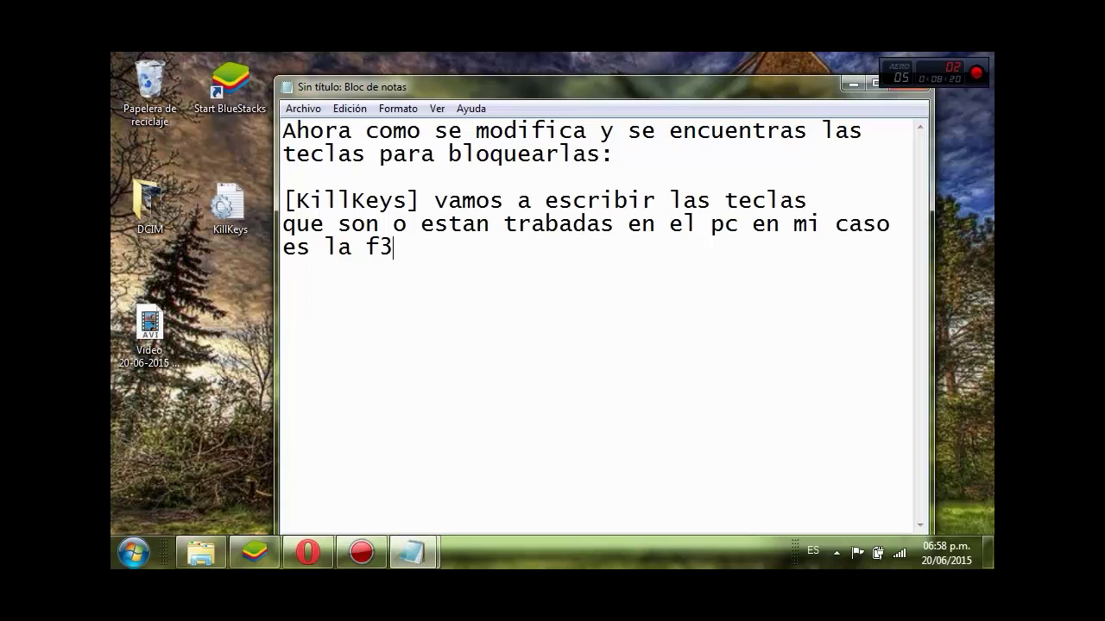
text(.)
Step: Below a blank line in the note, write "para escribirla debemos buscar el codigo en"
key(Return)
key(Return)
text(para escri)
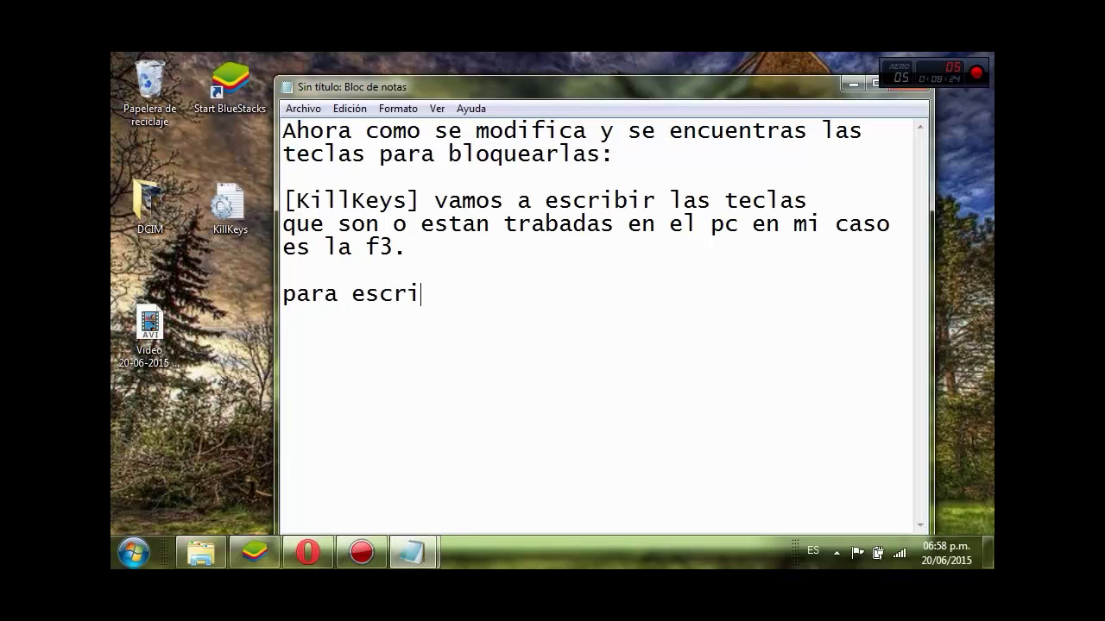
text(birla deme)
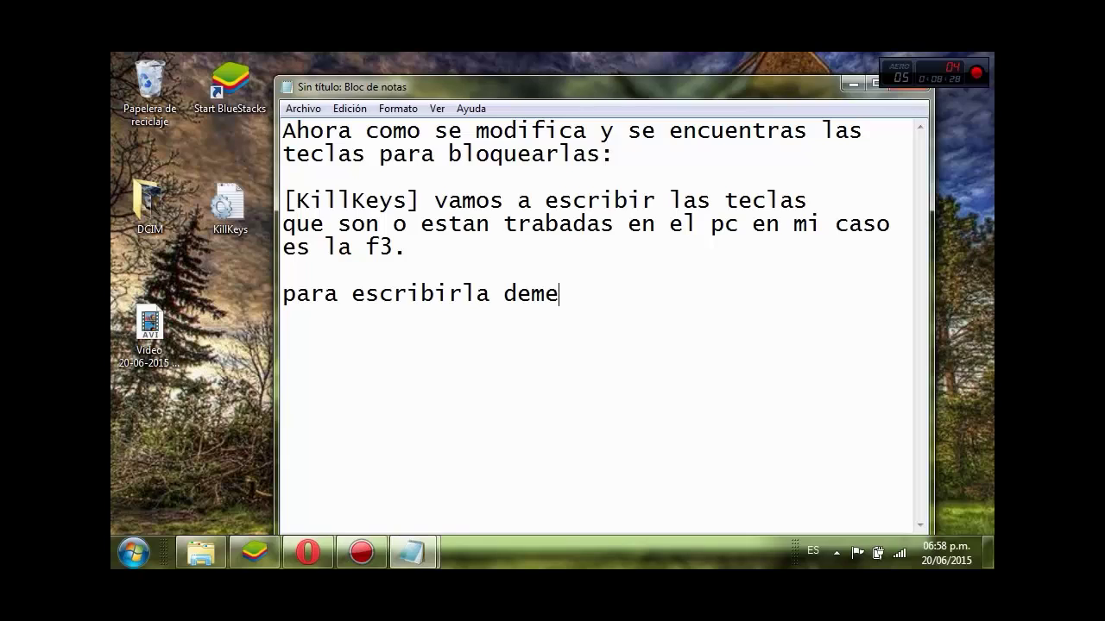
key(BackSpace)
key(BackSpace)
text(bemos b)
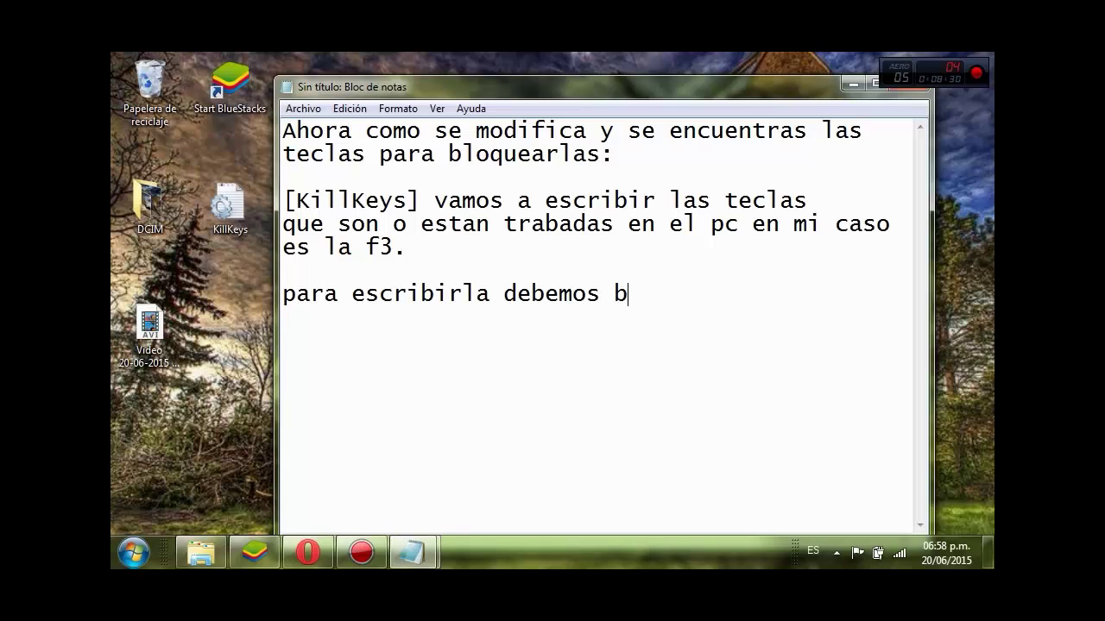
text(uscar el c)
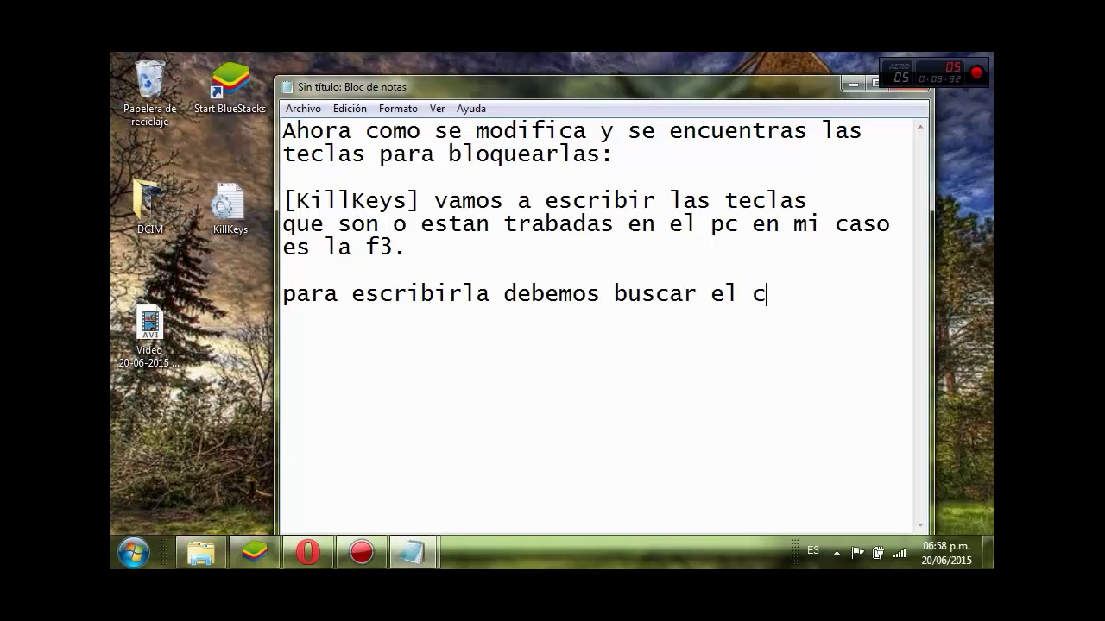
text(odigo en)
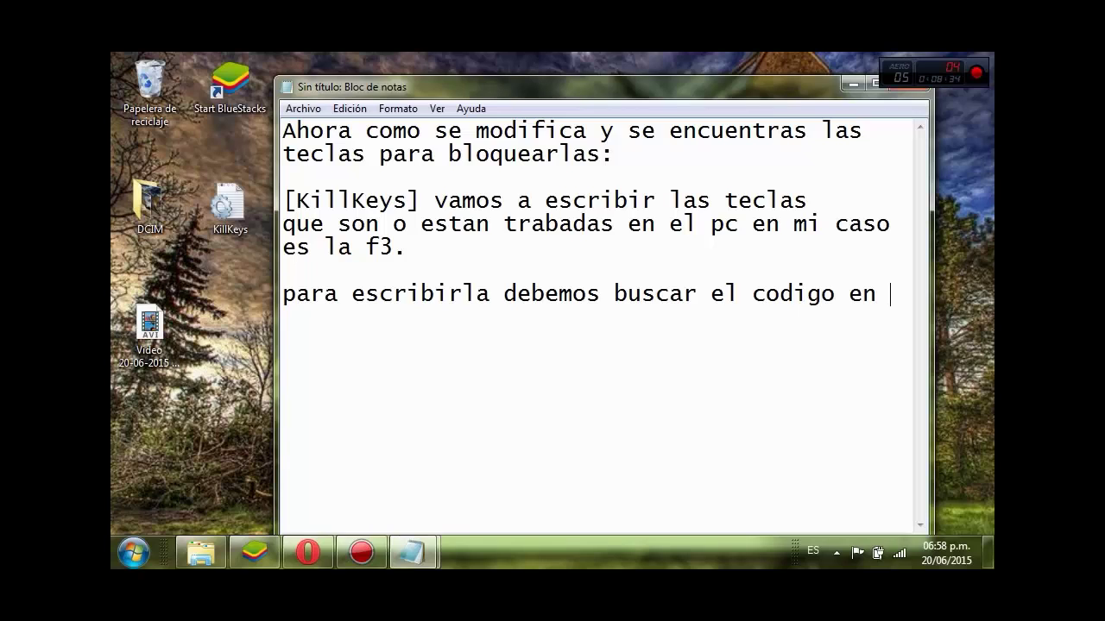
key(BackSpace)
Step: Switch to Opera and go back from the KillKeys 1.2 download page to the killkeys project home page
click(308, 552)
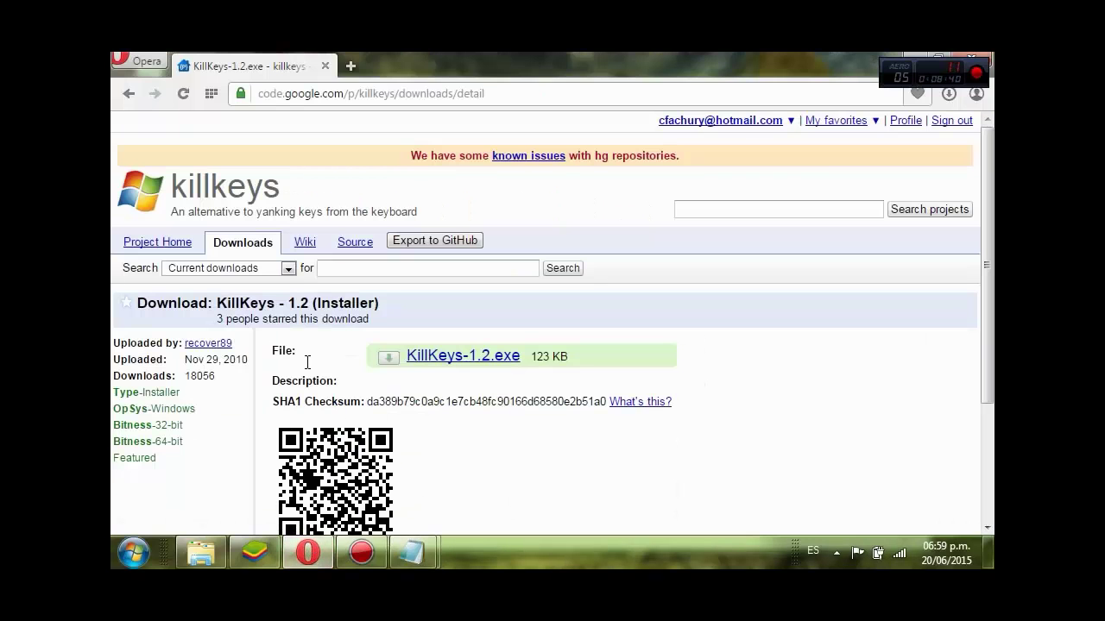
click(129, 93)
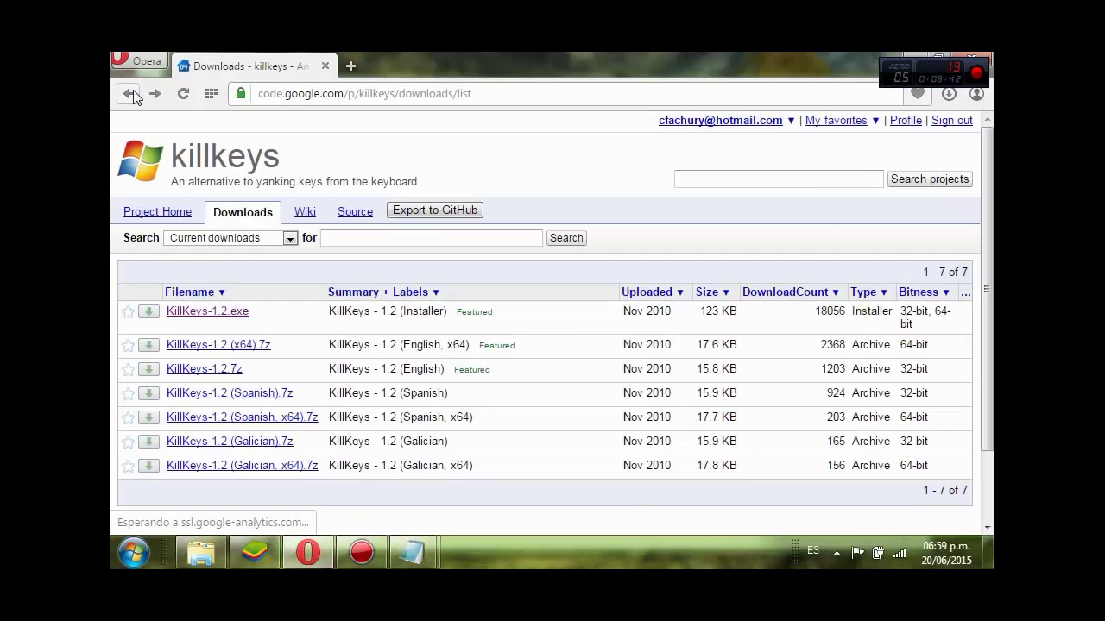
click(130, 93)
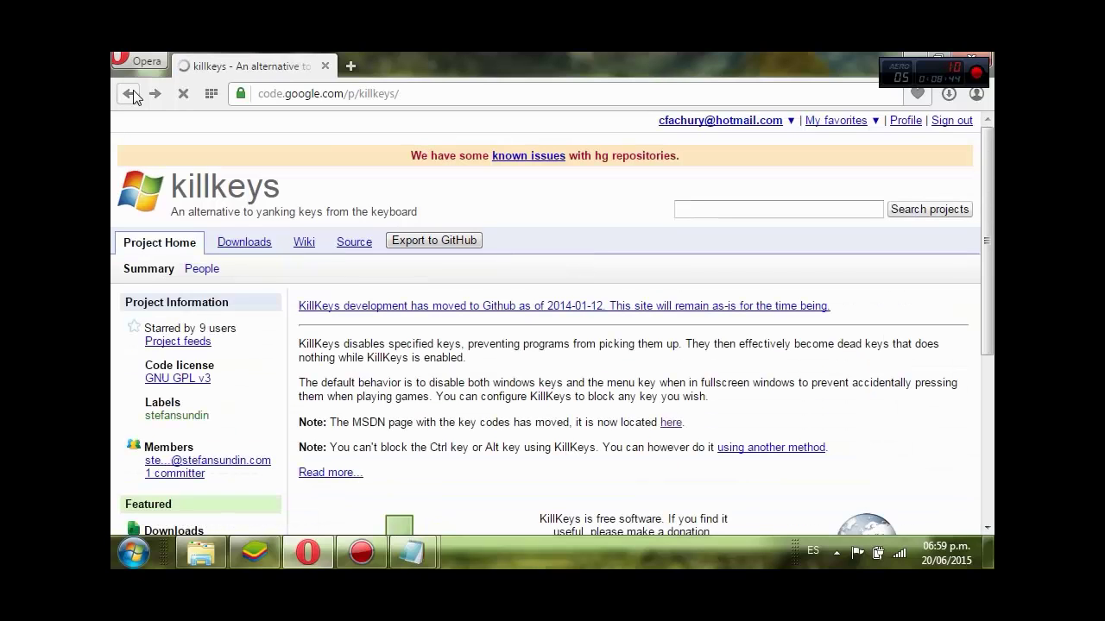